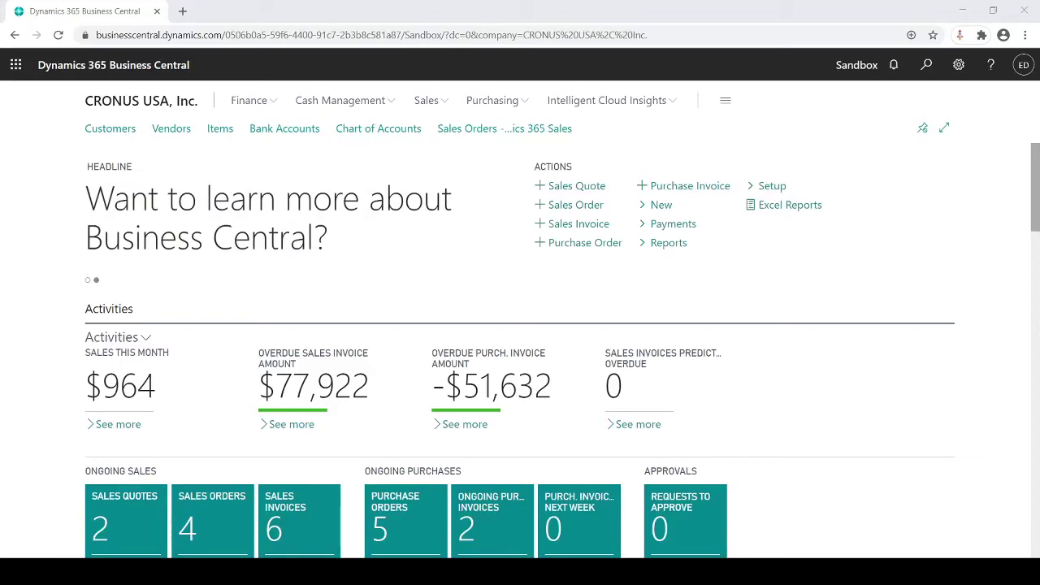
Open the Fixed Assets list under Finance, showing the existing FA000130 Chevy Pickup.
left_click(260, 103)
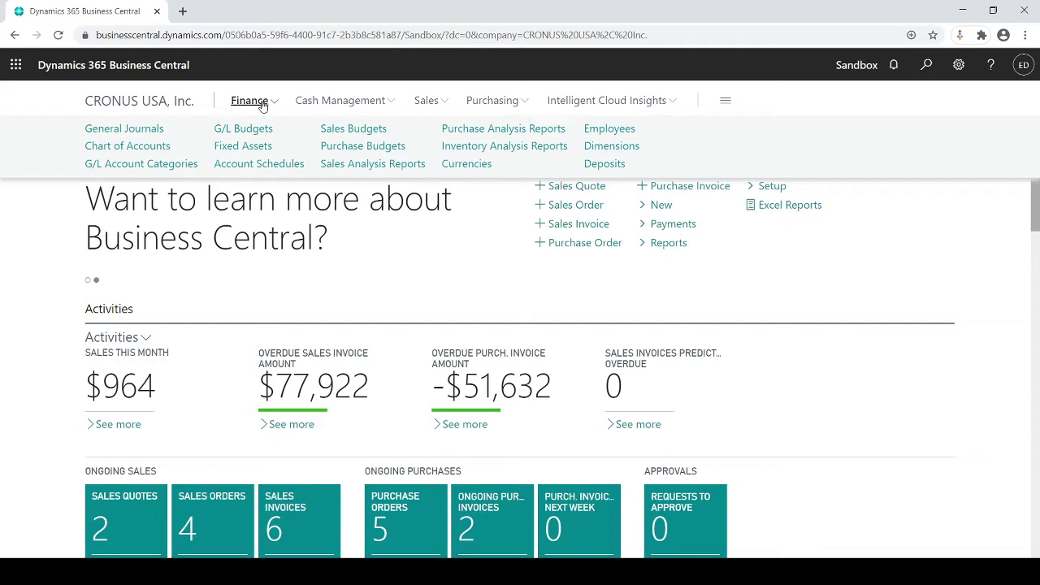
left_click(243, 145)
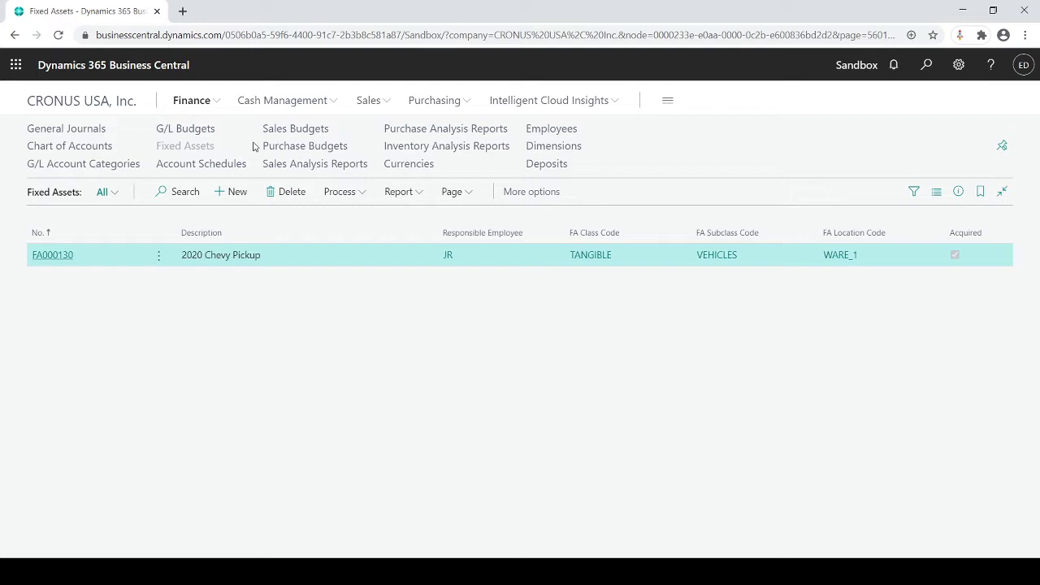
Create fixed asset card FA000140 and enter 'Company Car' as its description.
left_click(231, 195)
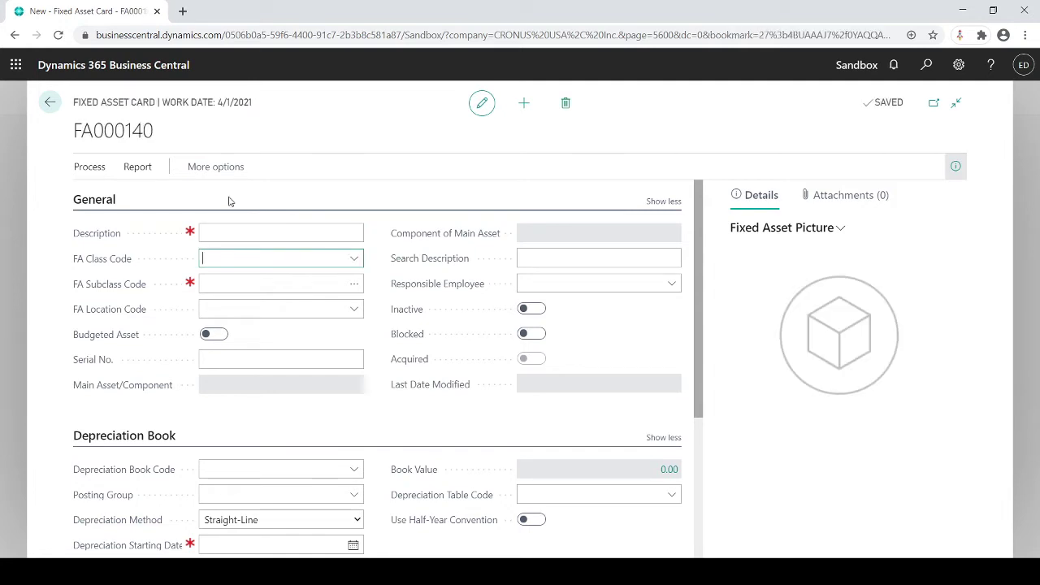
left_click_drag(68, 136, 160, 145)
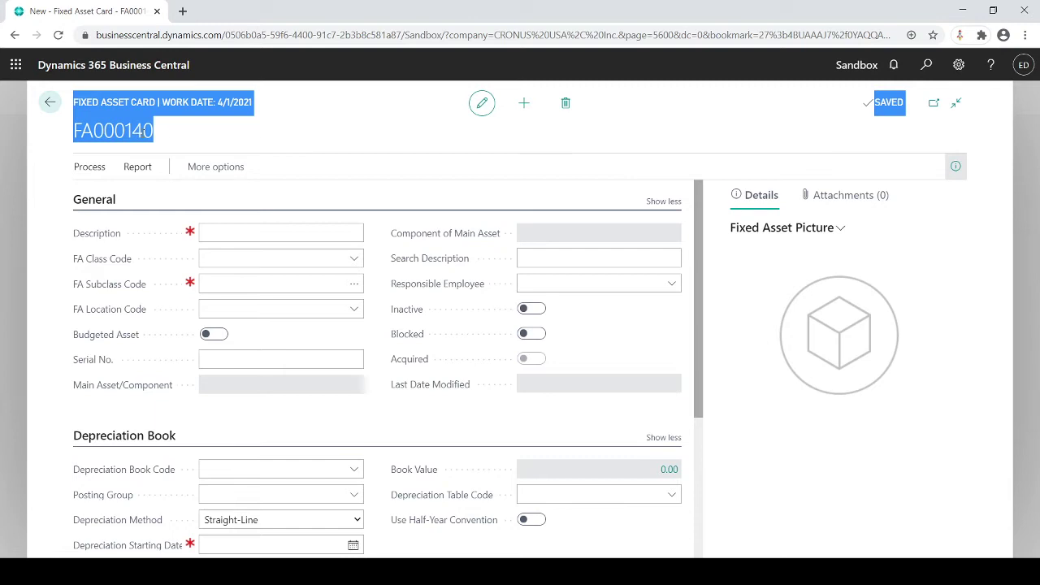
left_click(209, 226)
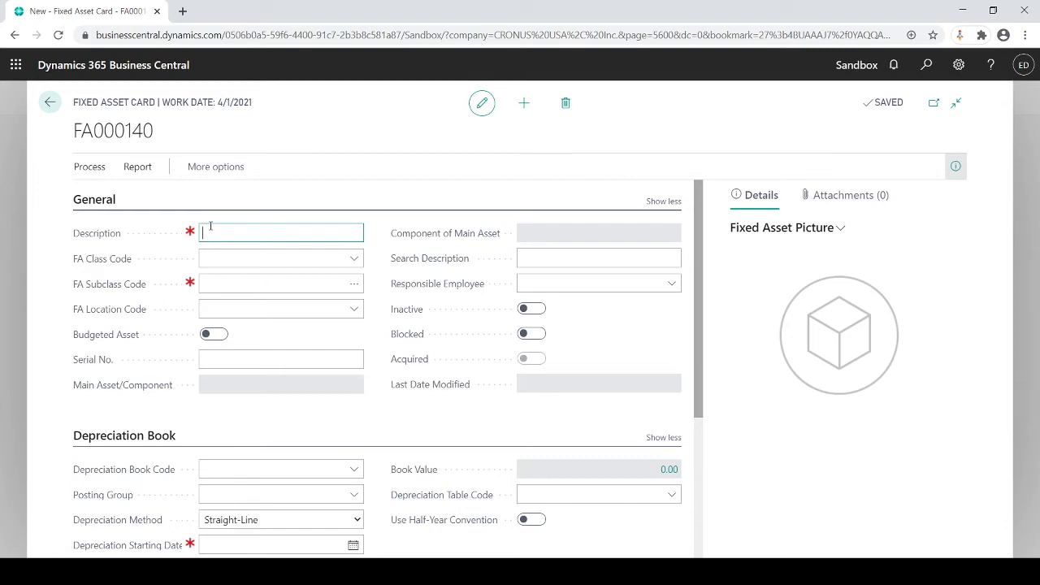
type("Company Car")
key("Tab")
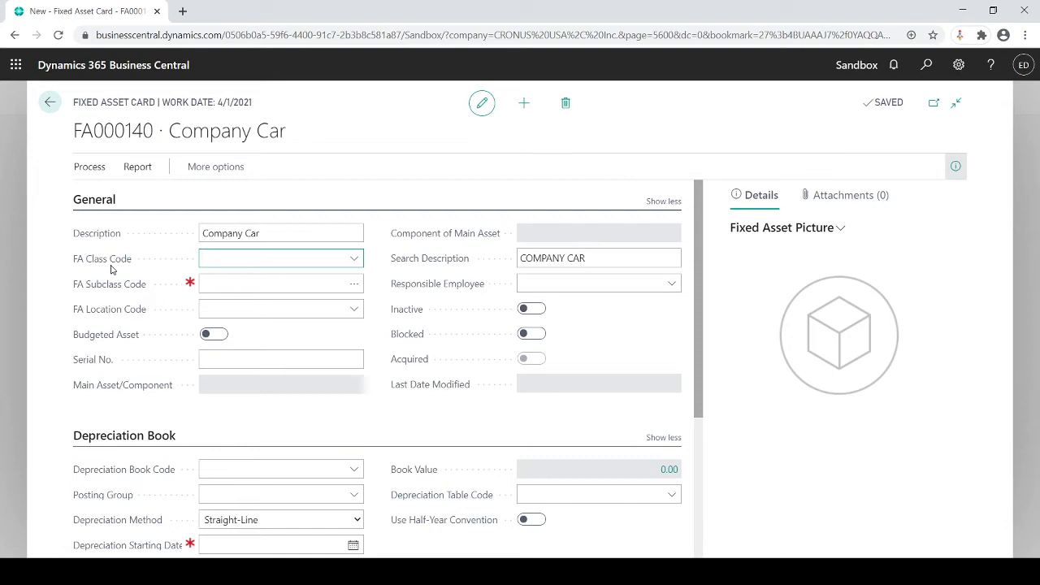
mouse_move(109, 284)
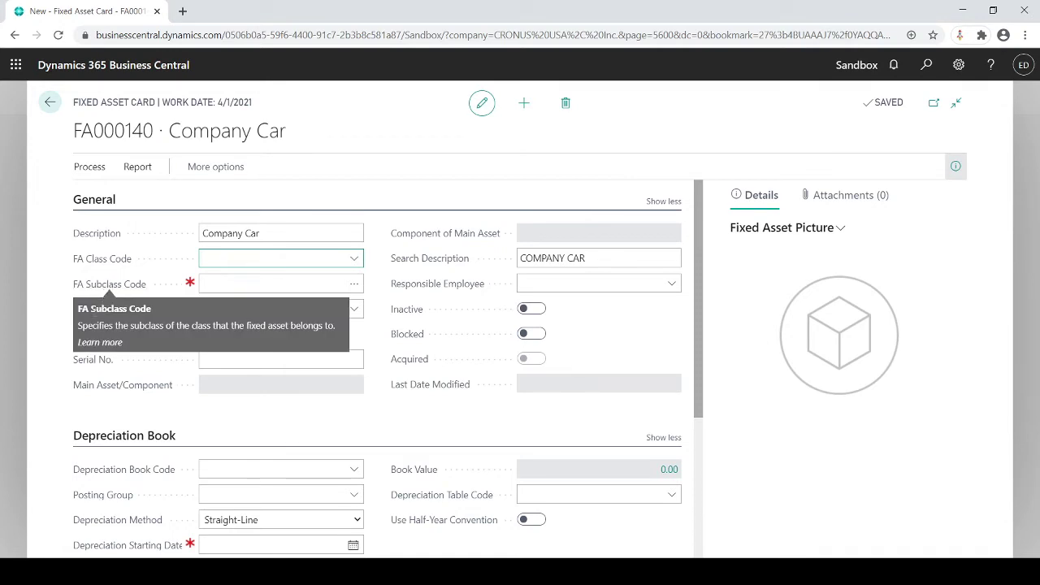
Set the FA class code to TANGIBLE and the FA subclass code to VEHICLES.
left_click(354, 259)
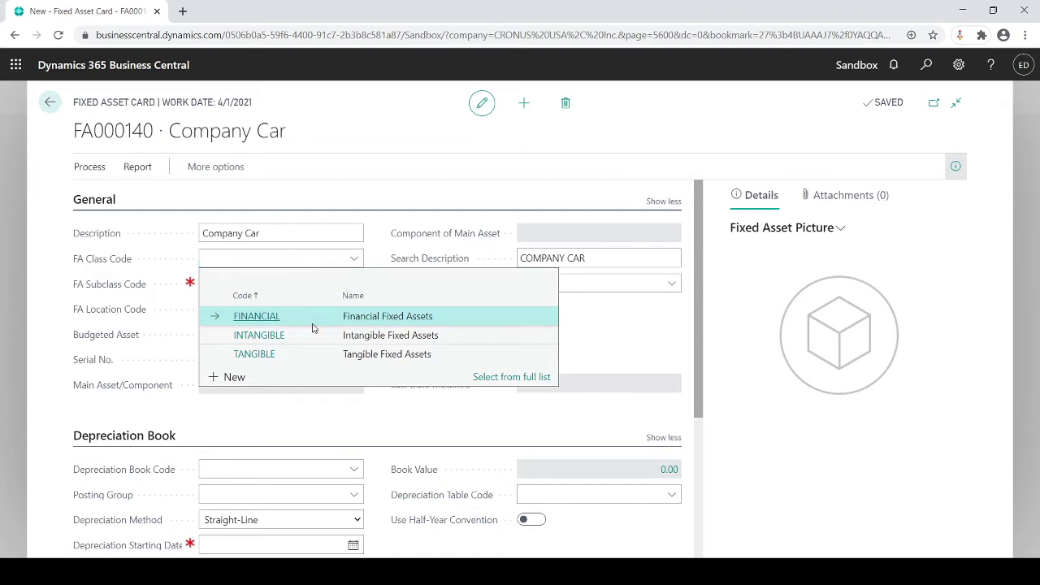
left_click(284, 354)
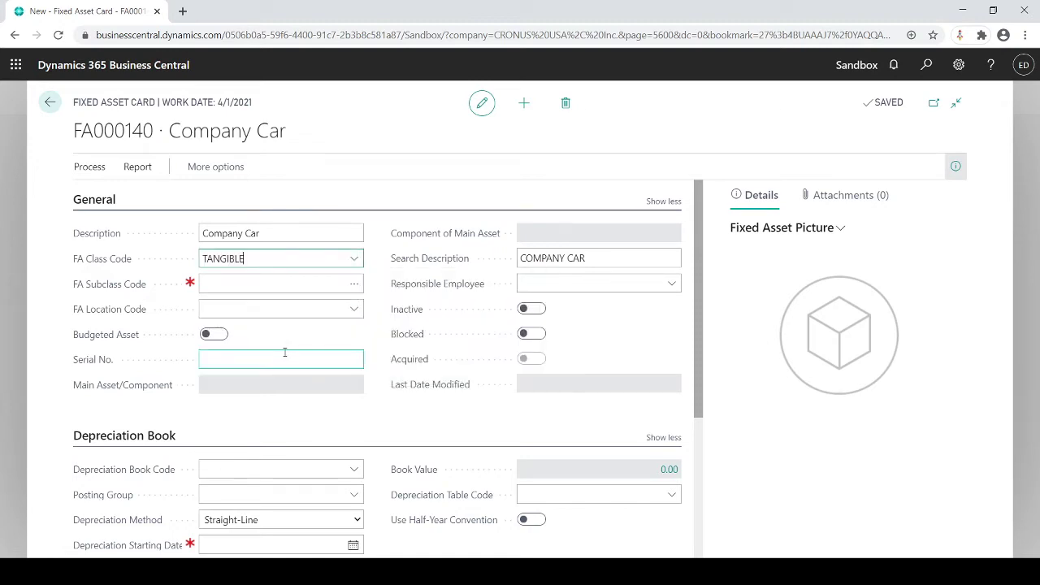
left_click(284, 286)
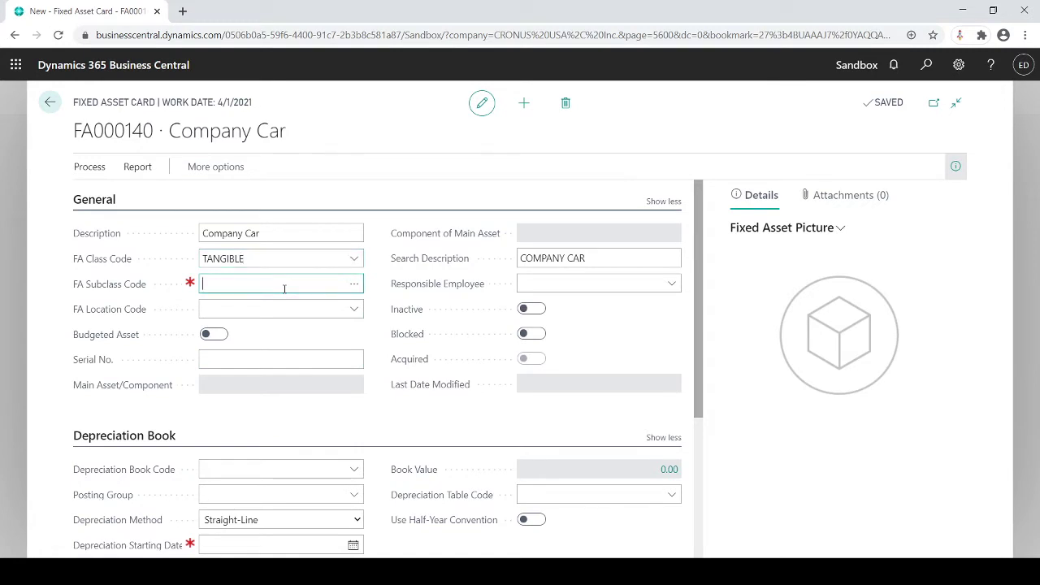
left_click(354, 285)
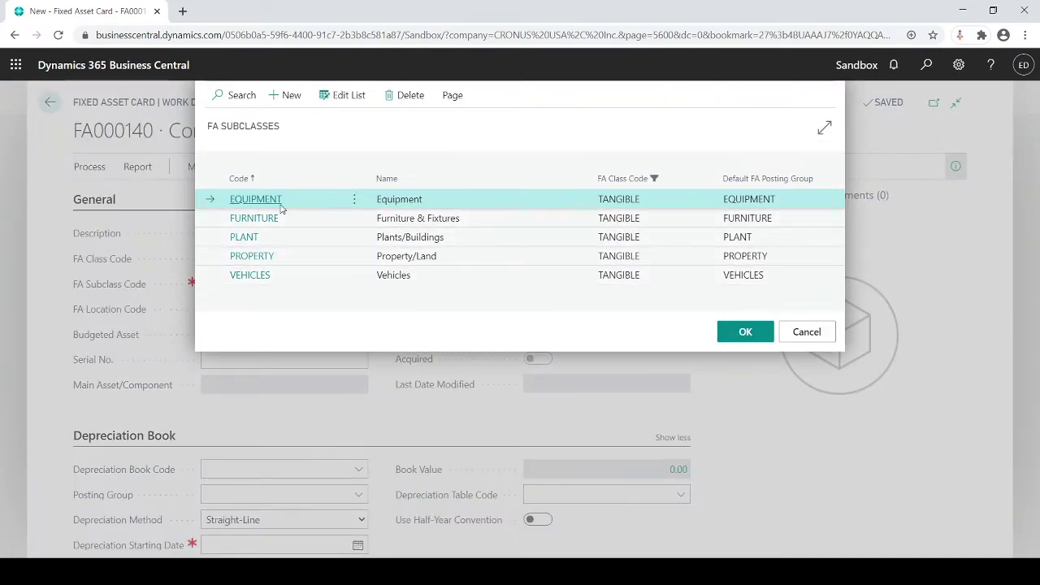
left_click(268, 275)
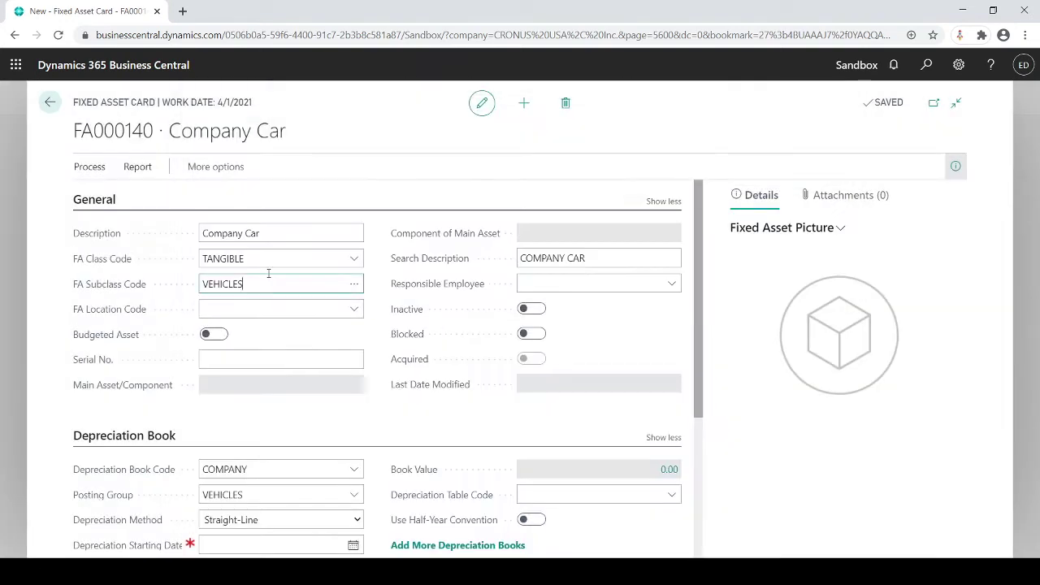
Set the FA location code to WARE_1.
left_click(254, 303)
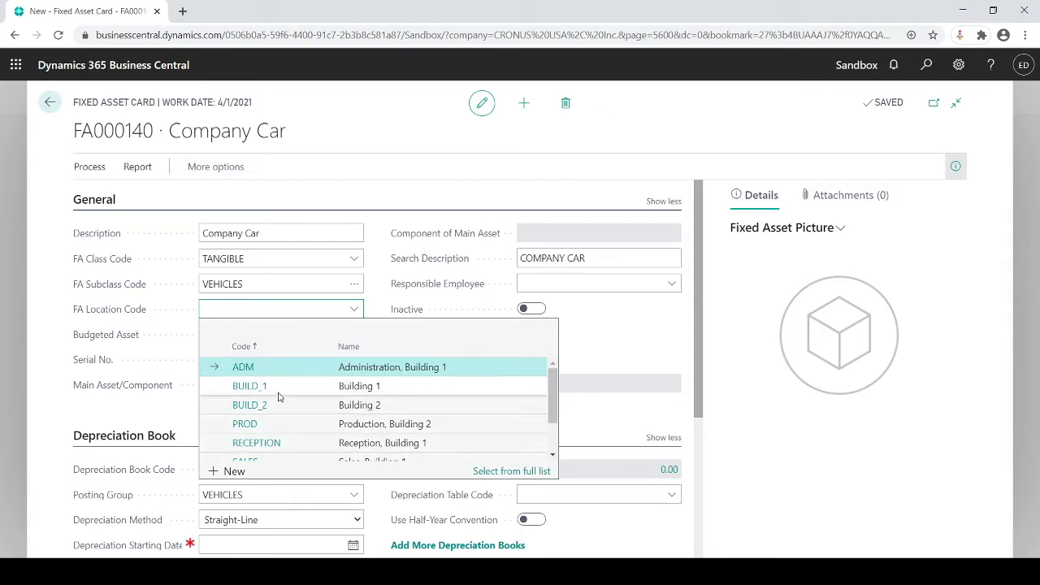
scroll(276, 402, "down", 1)
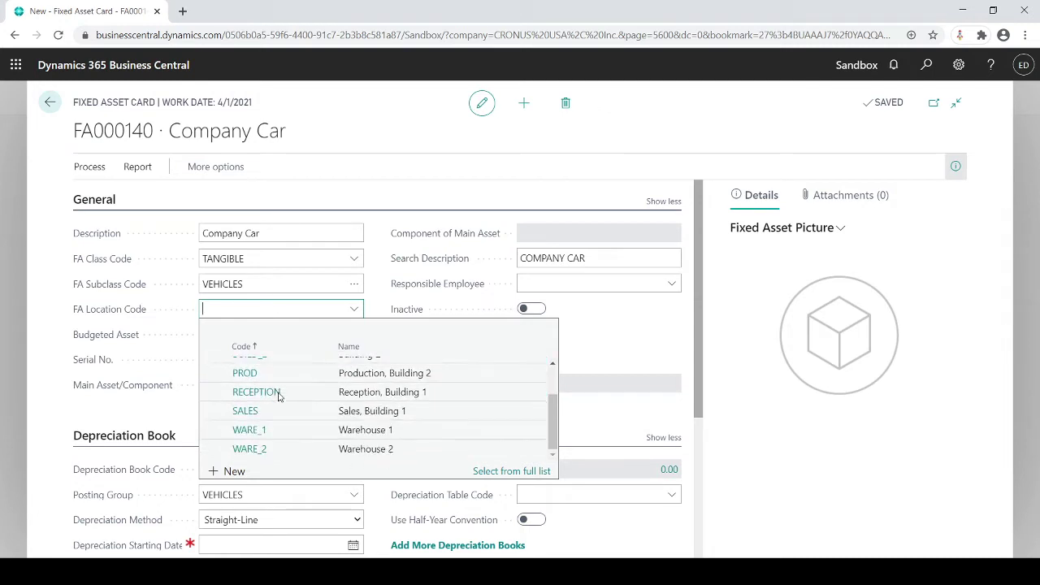
left_click(249, 430)
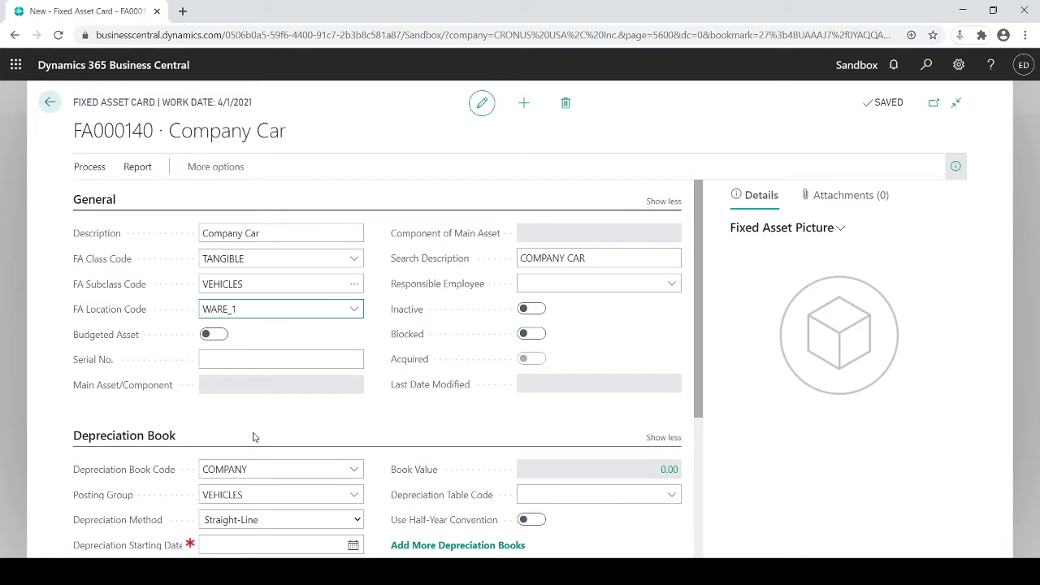
left_click(241, 359)
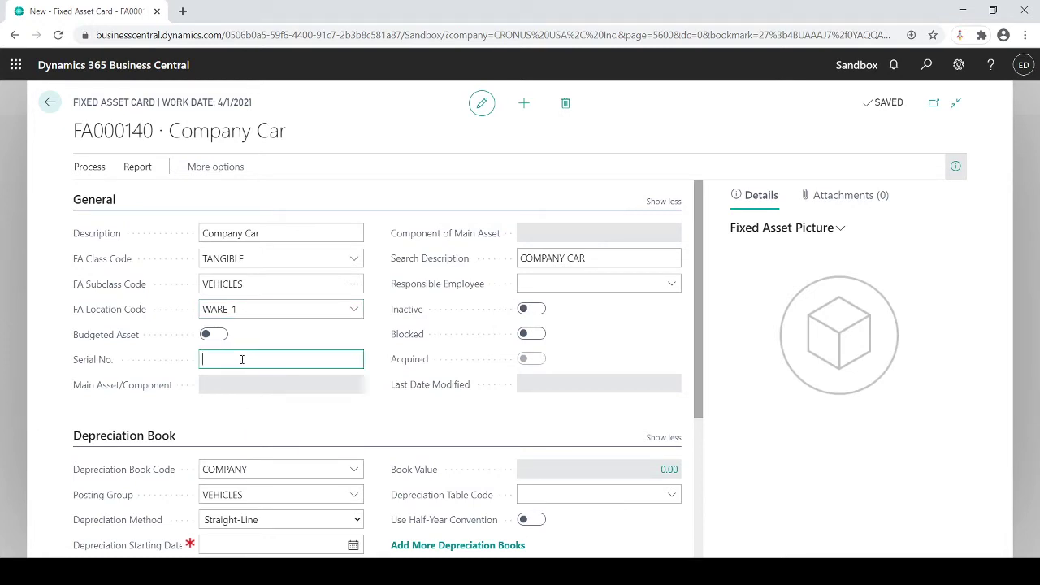
left_click(520, 284)
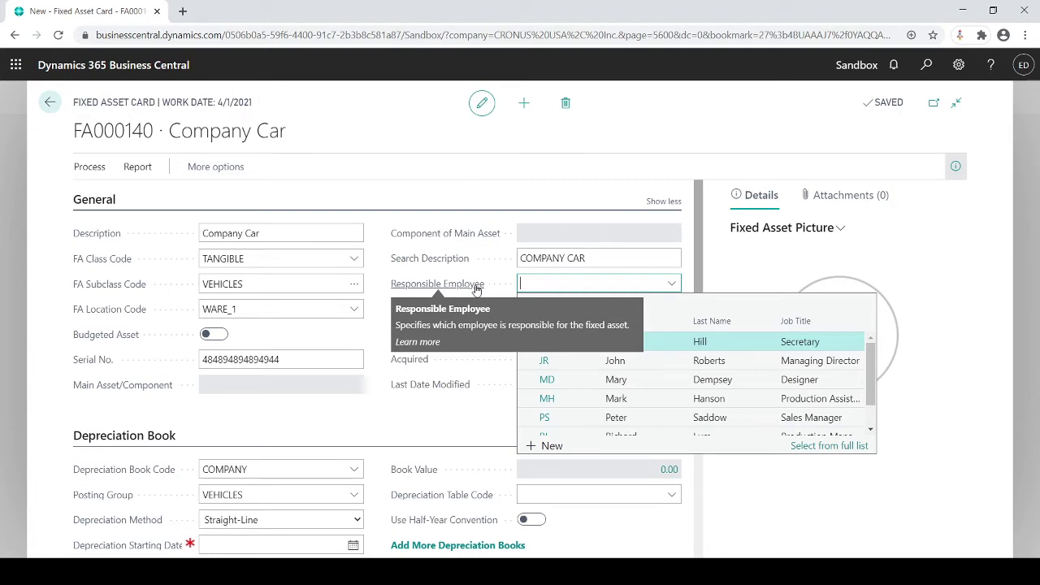
left_click(545, 406)
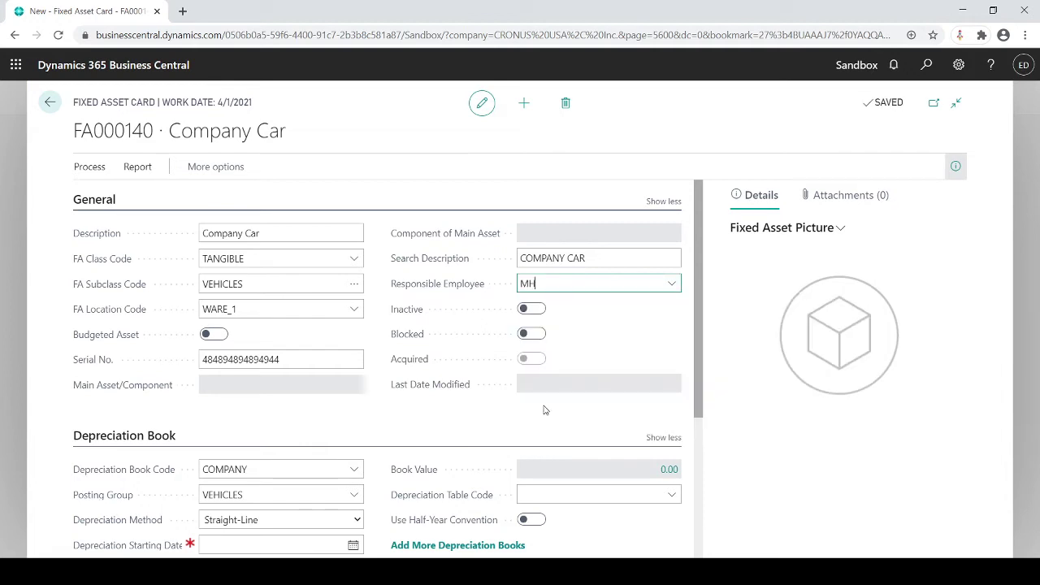
scroll(545, 411, "down", 2)
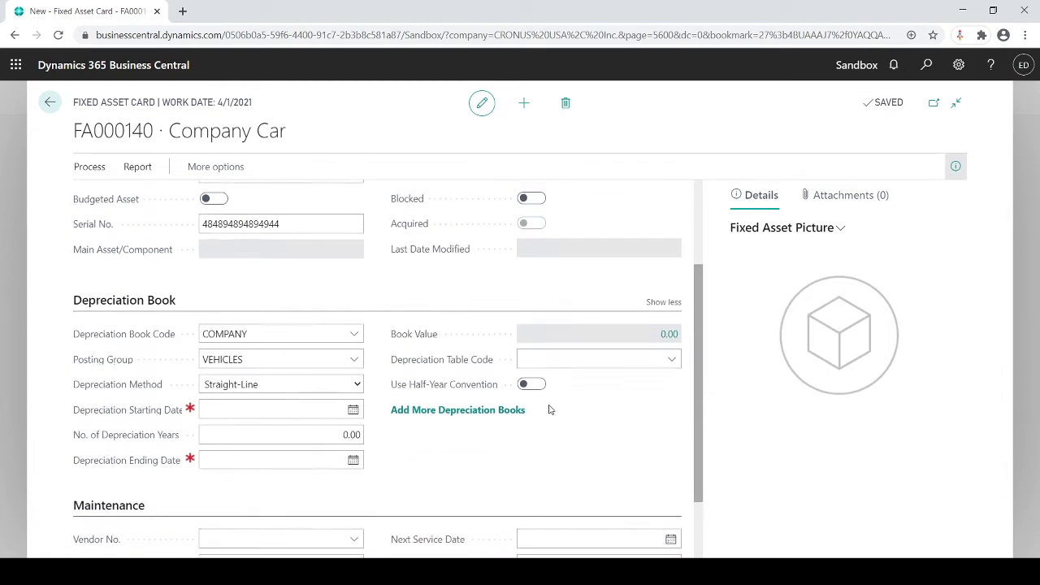
scroll(488, 365, "up", 2)
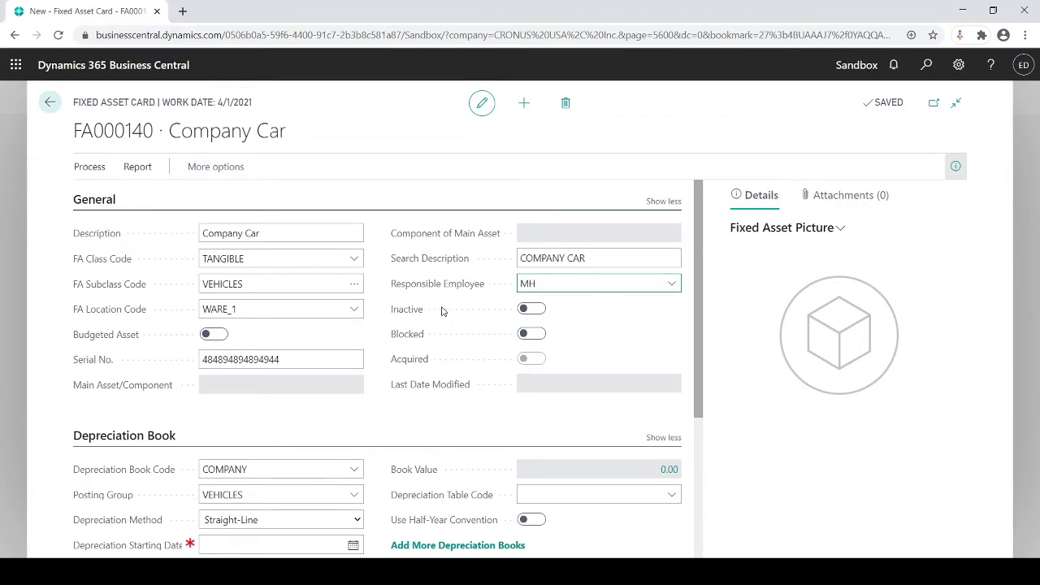
left_click(526, 313)
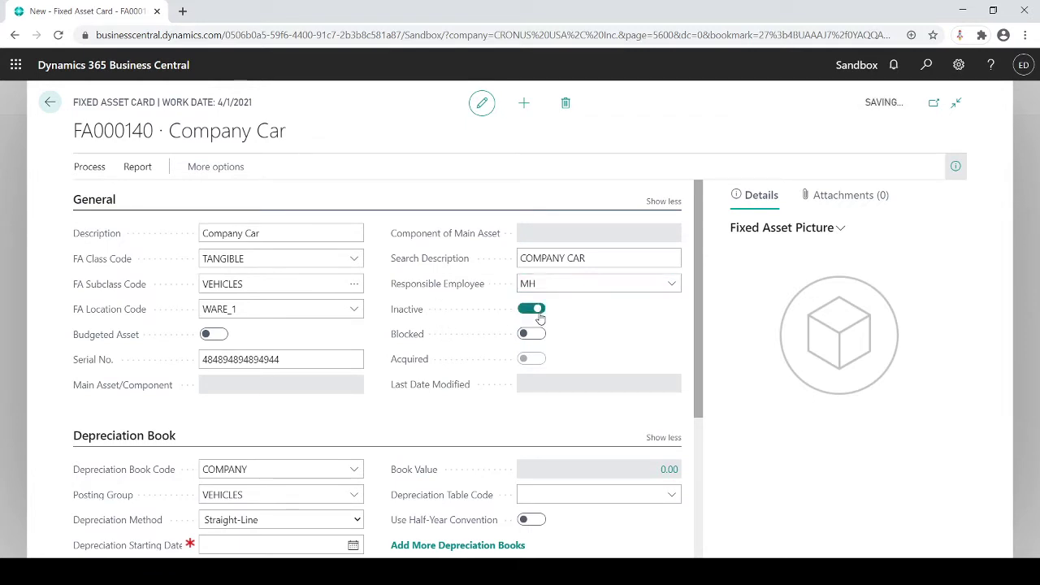
left_click(525, 312)
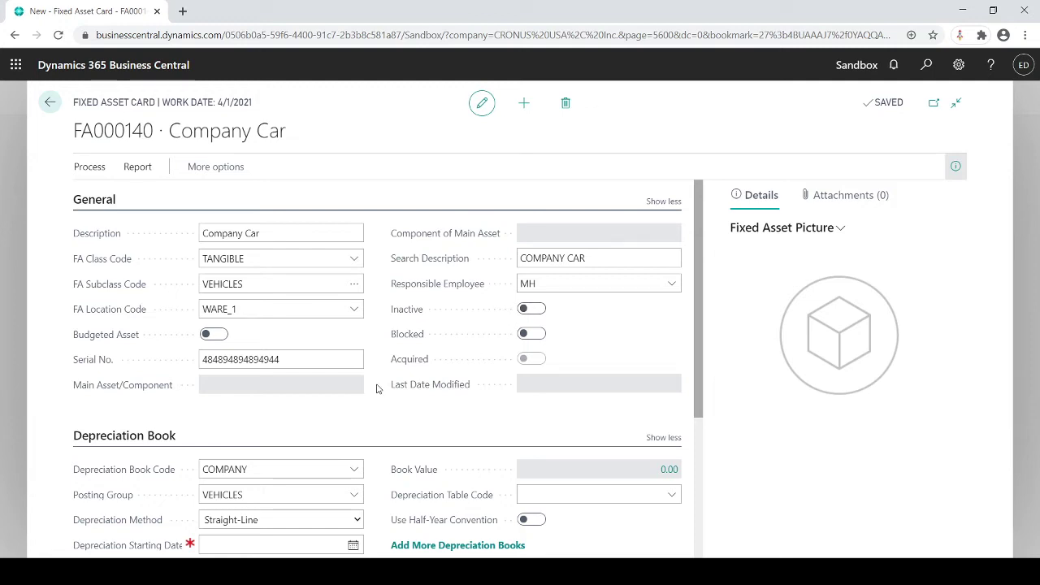
Check the COMPANY depreciation book and its VEHICLES posting group on the Depreciation Book FastTab.
scroll(376, 389, "down", 2)
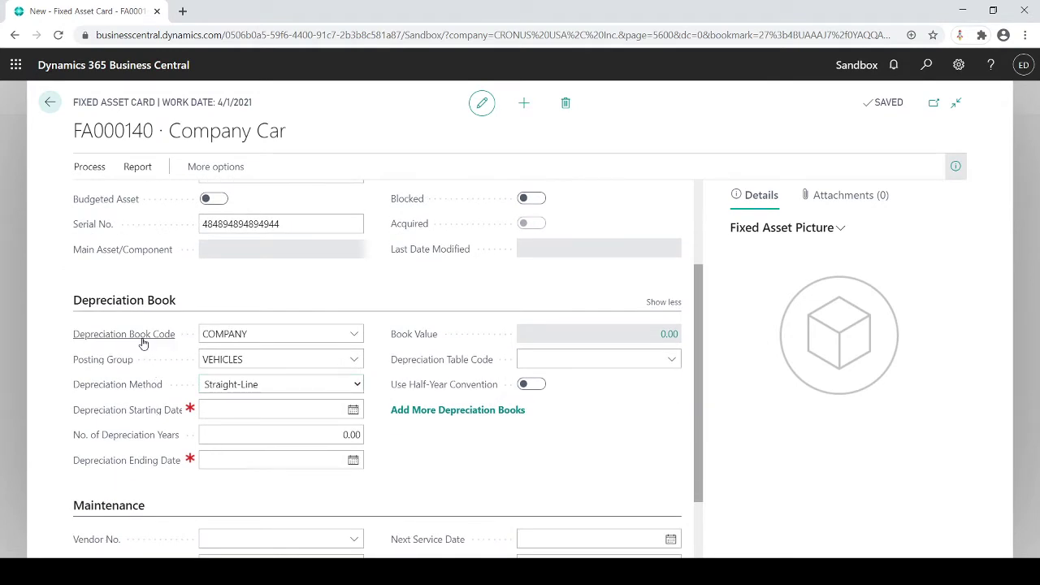
left_click(253, 333)
left_click(206, 360)
scroll(221, 355, "up", 1)
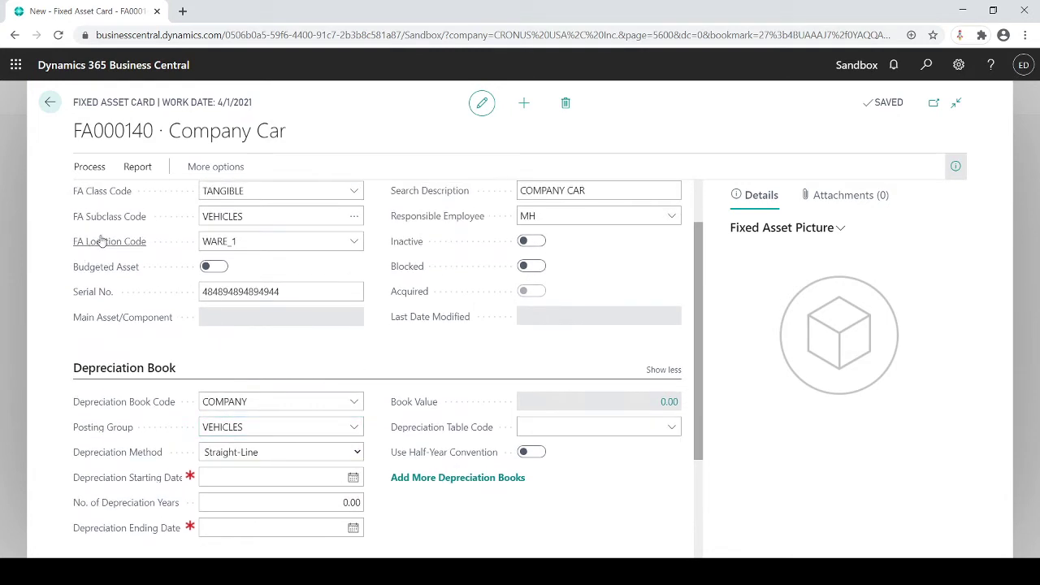
Reconfirm VEHICLES as the FA subclass, leaving the depreciation starting date unset.
left_click(222, 216)
left_click(262, 216)
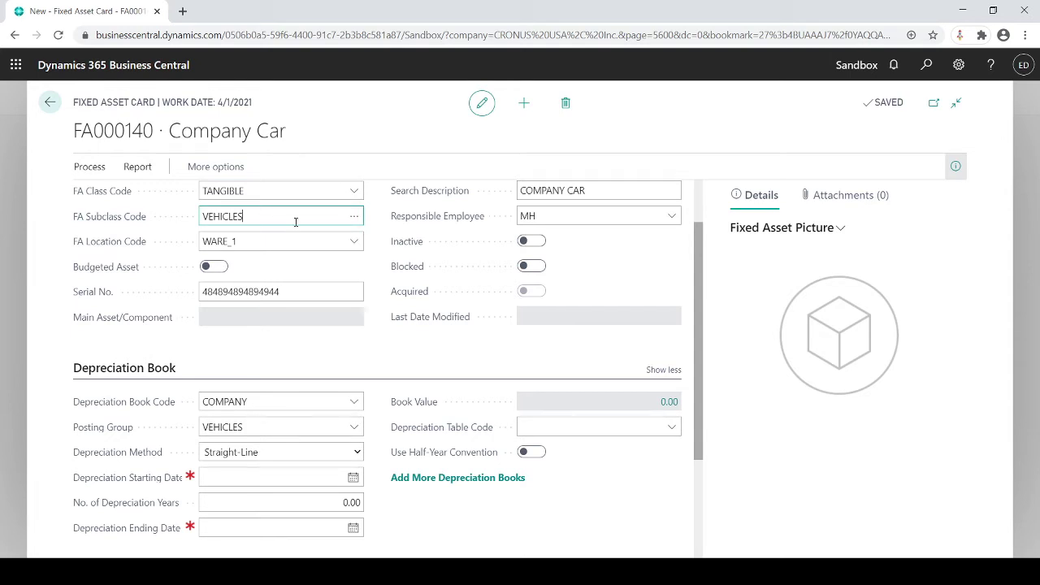
left_click(353, 216)
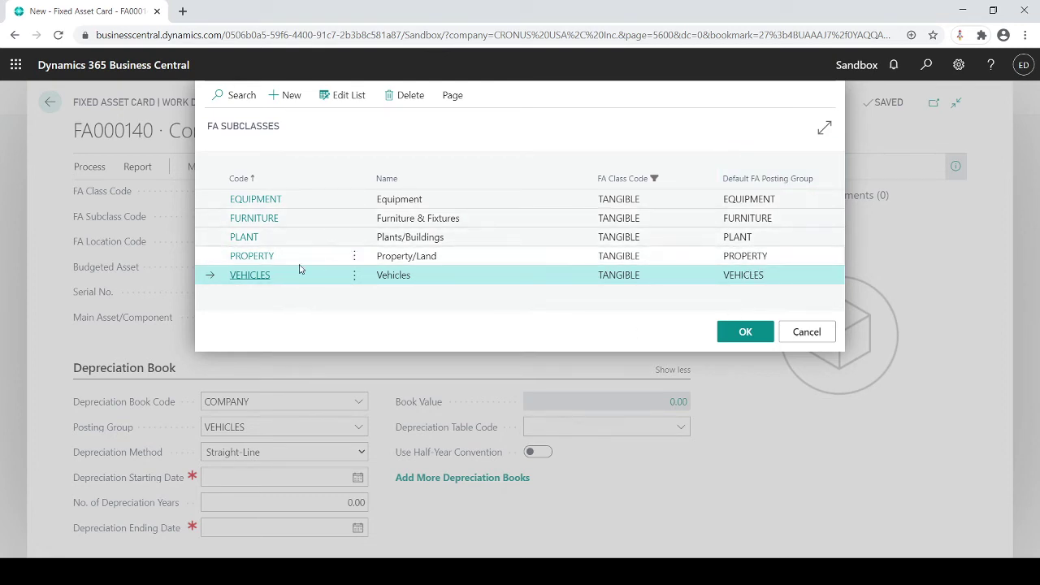
left_click(742, 330)
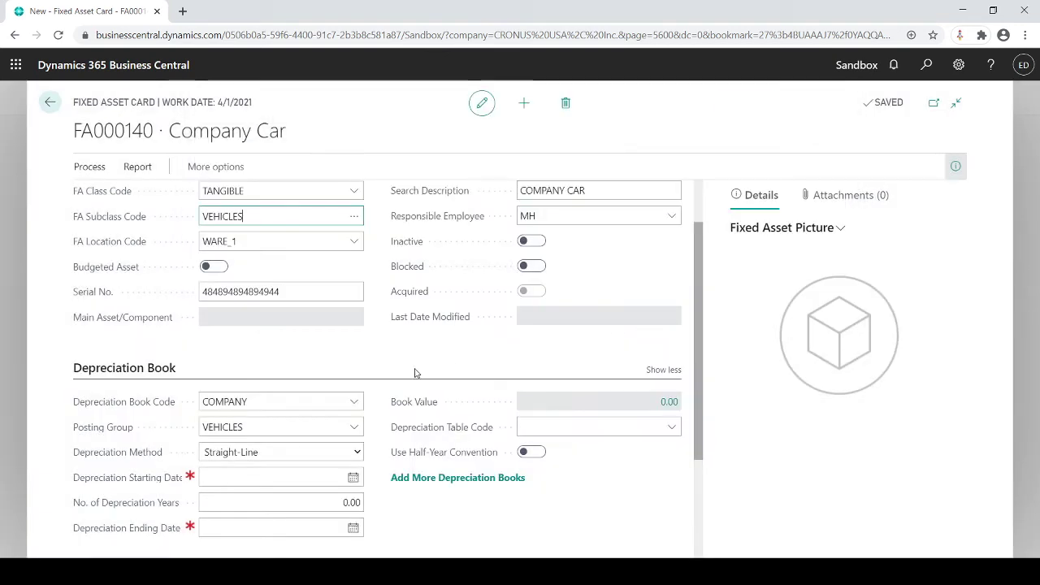
left_click(264, 473)
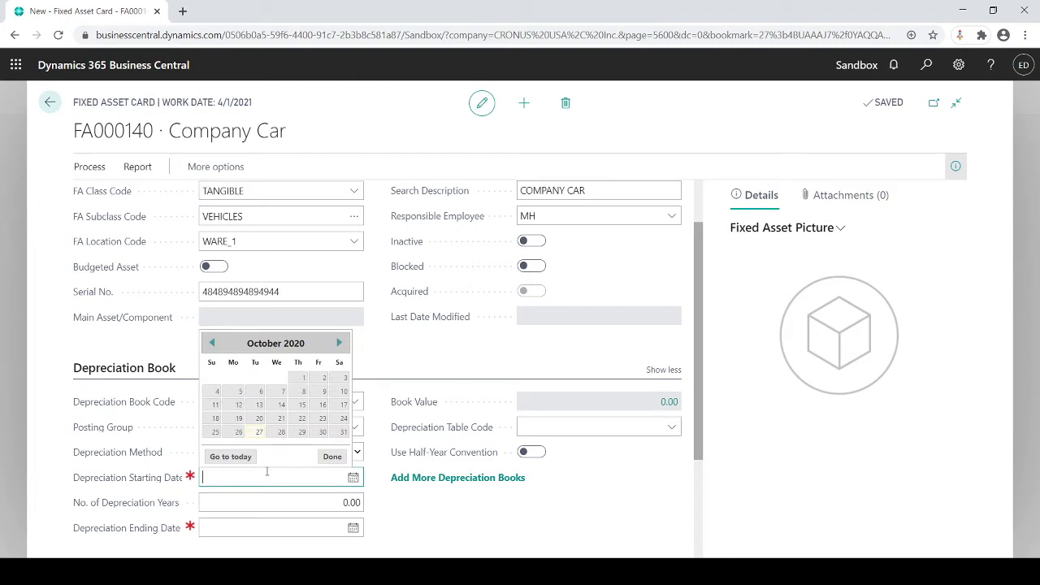
left_click(153, 491)
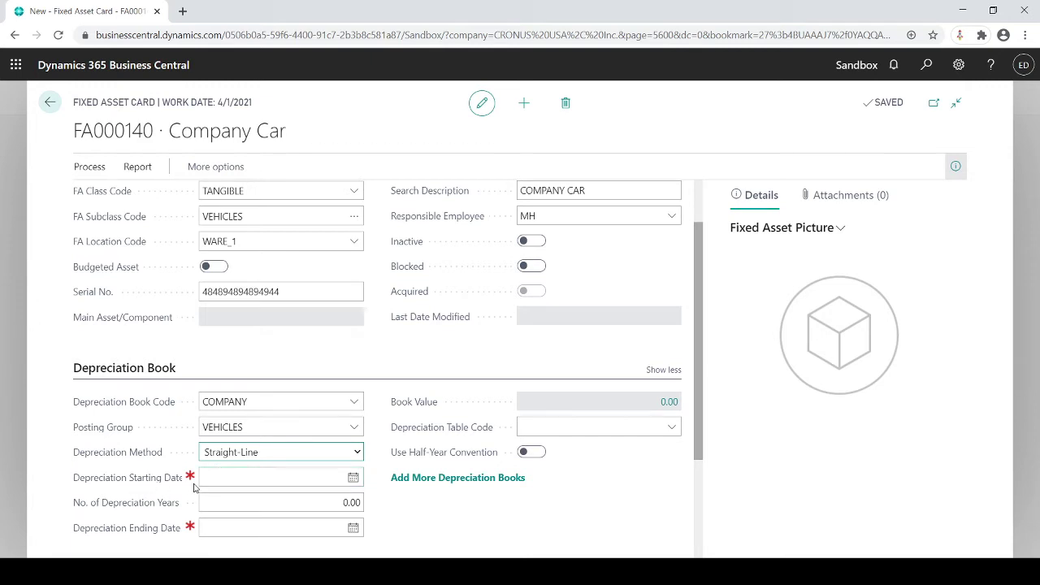
Set depreciation starting 10/15/2020 over 6 years, giving an ending date of 10/14/2026.
left_click(220, 476)
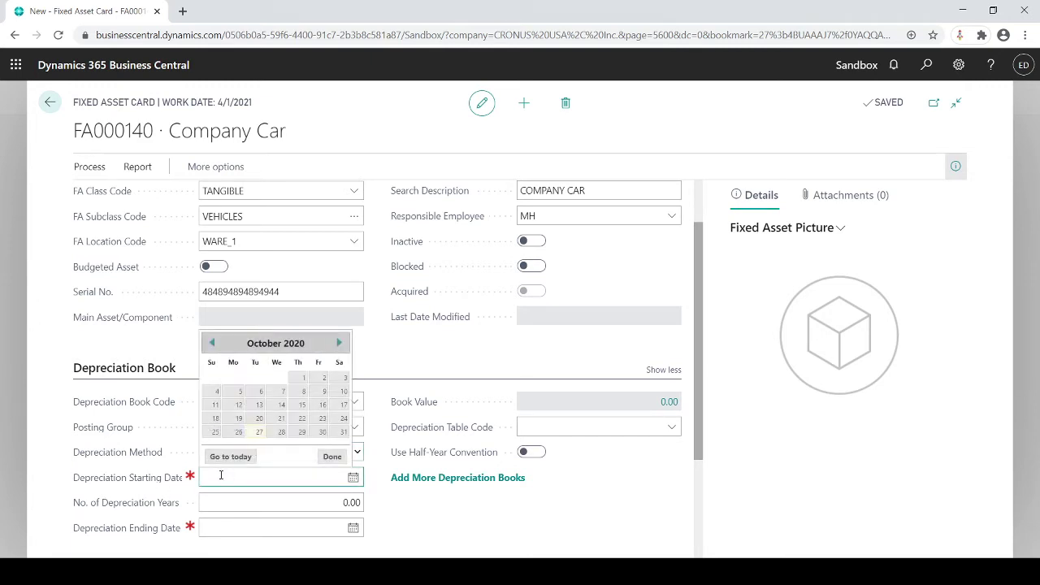
left_click(301, 404)
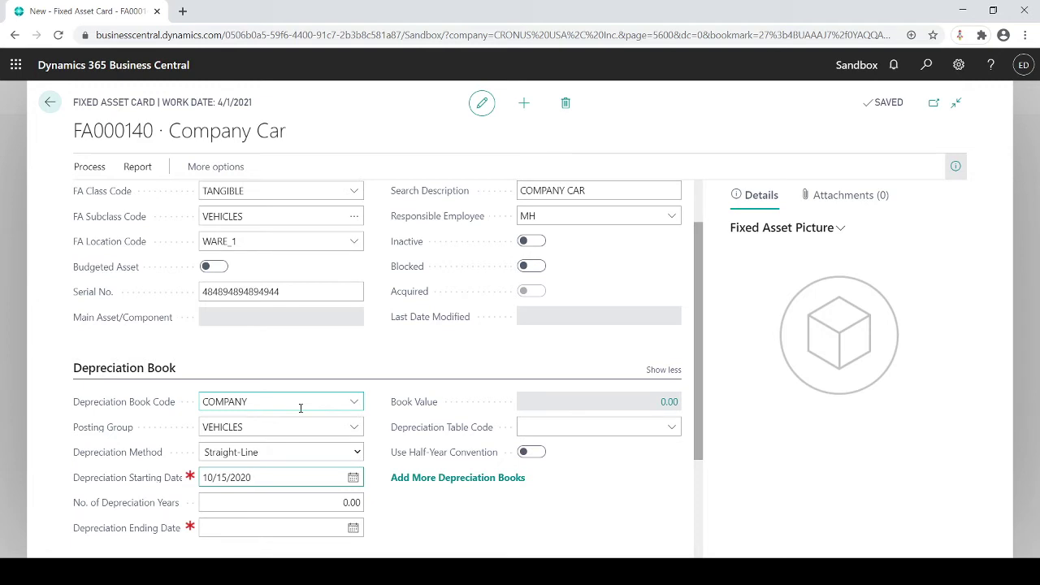
left_click(254, 497)
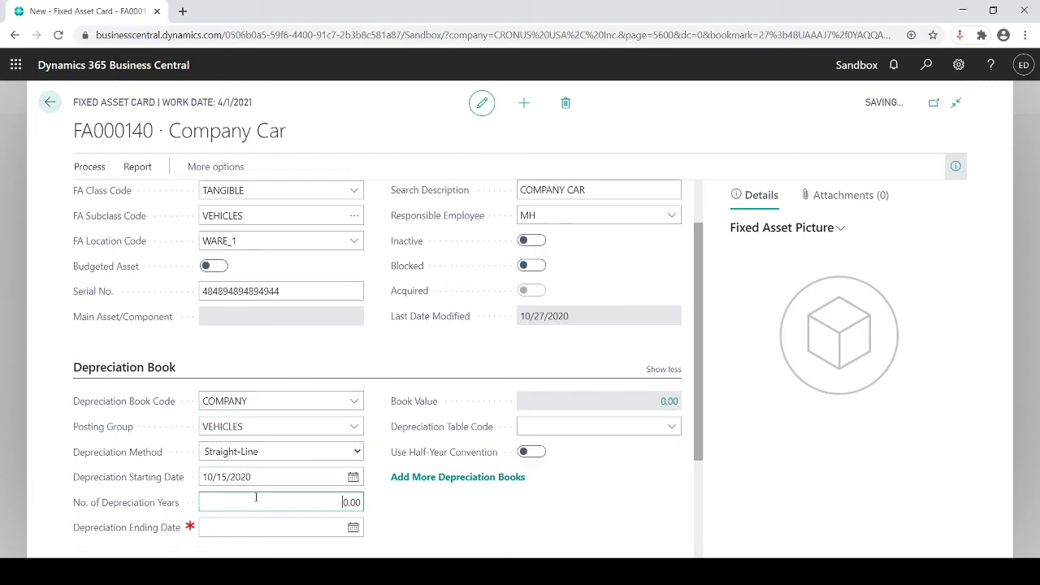
type("6")
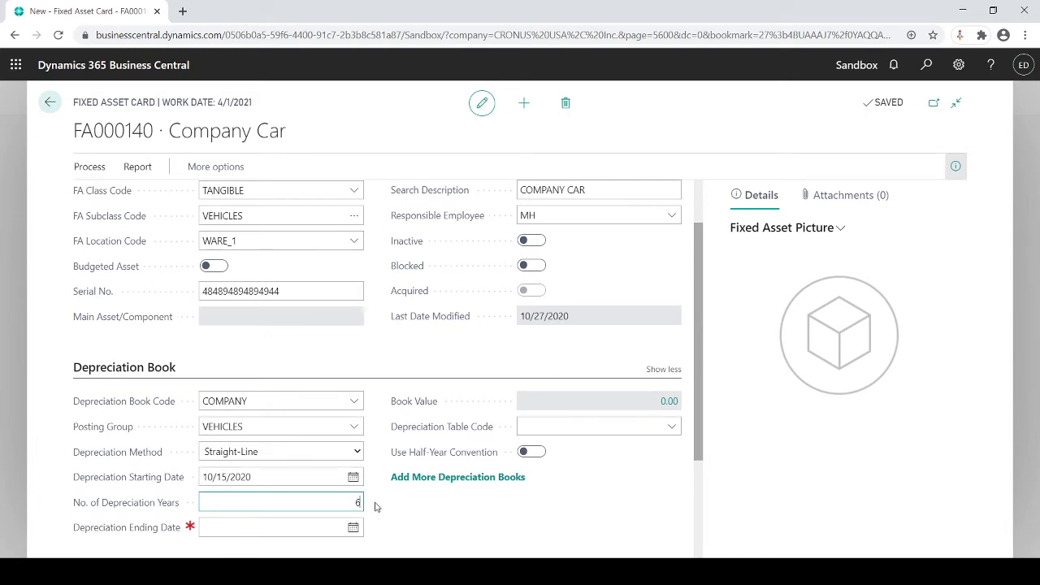
key("Tab")
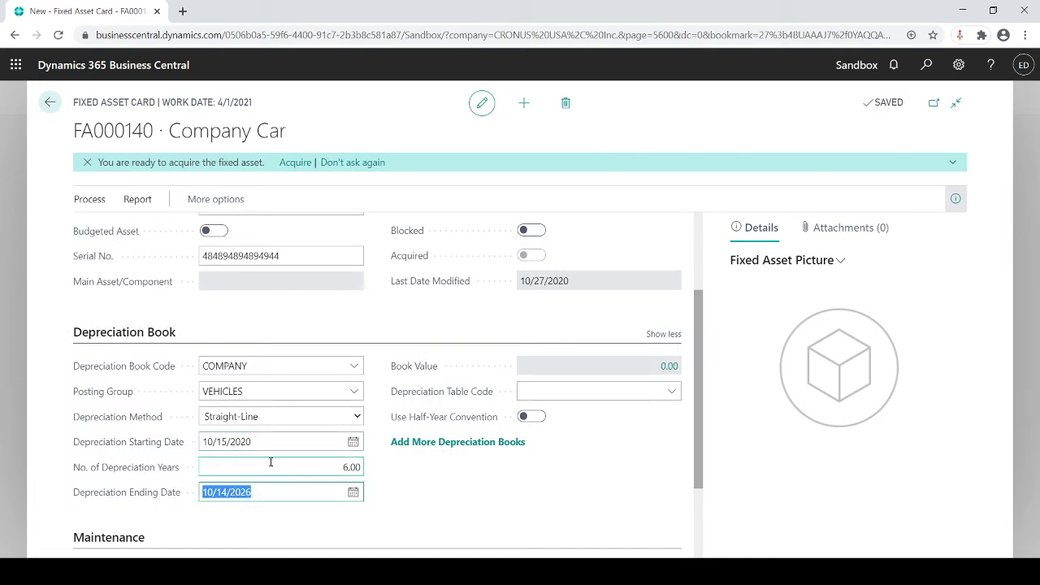
left_click(317, 468)
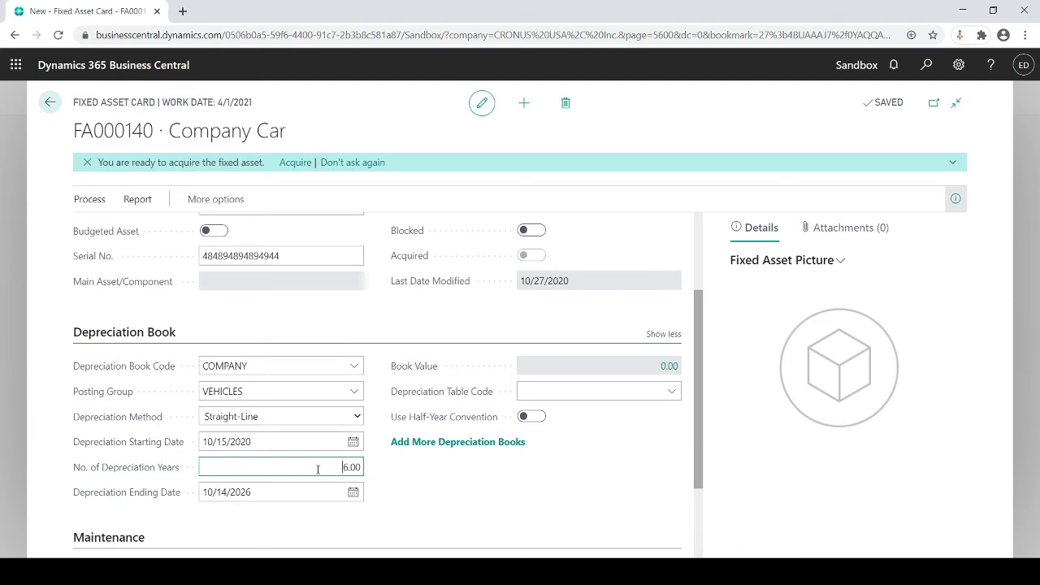
scroll(317, 469, "down", 2)
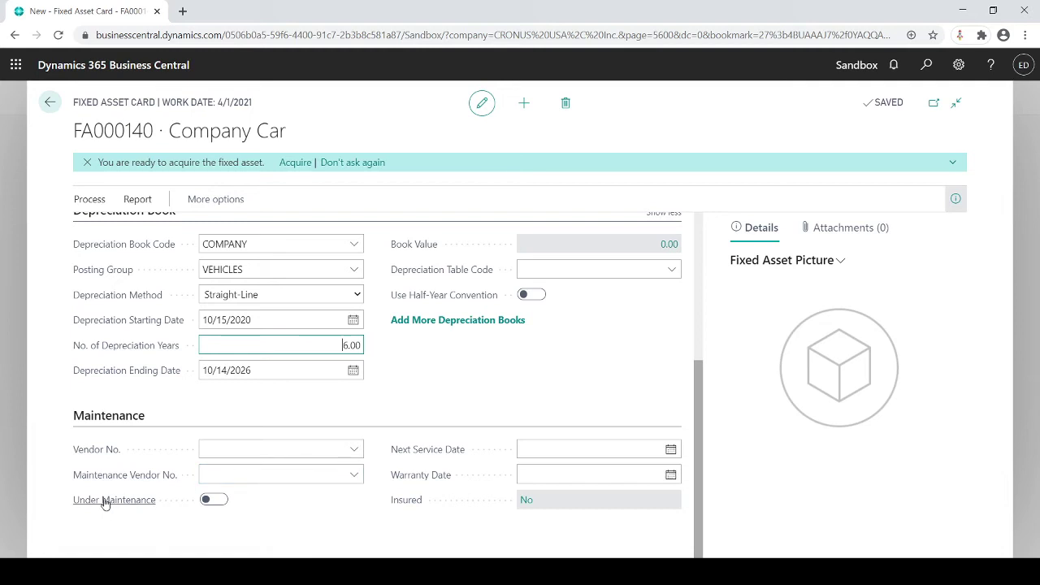
left_click(548, 450)
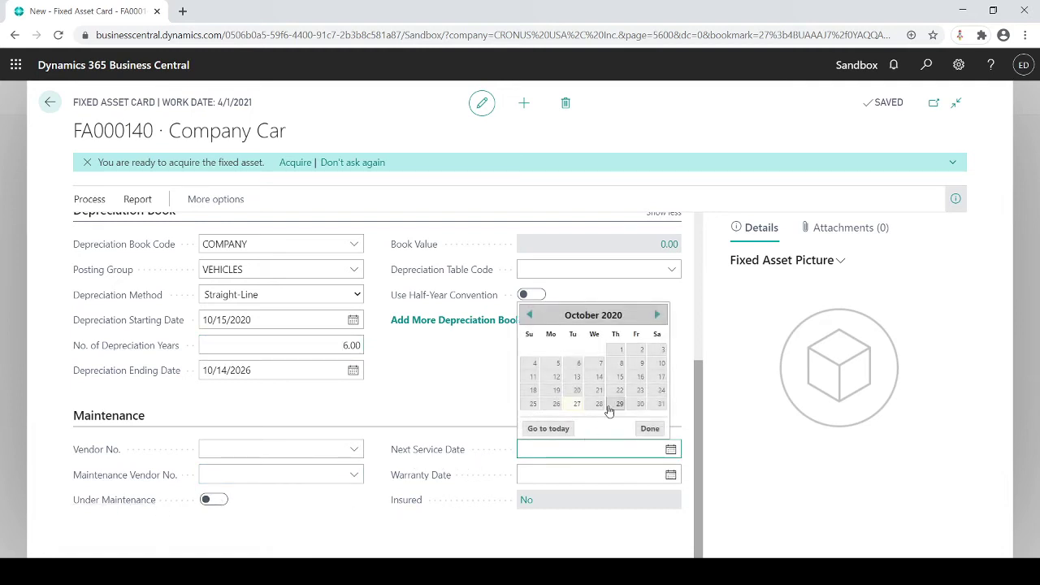
left_click(552, 477)
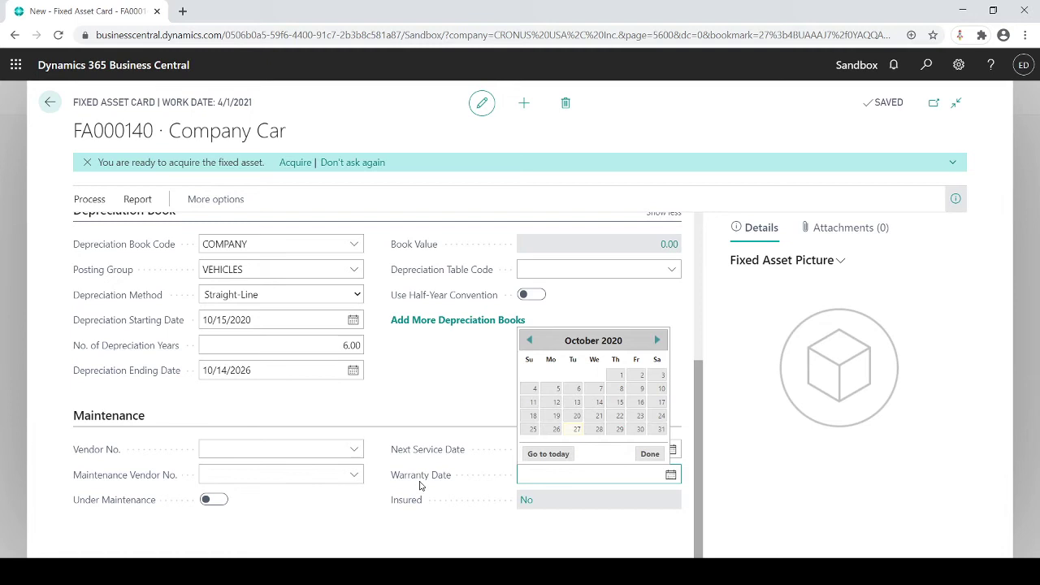
left_click(364, 517)
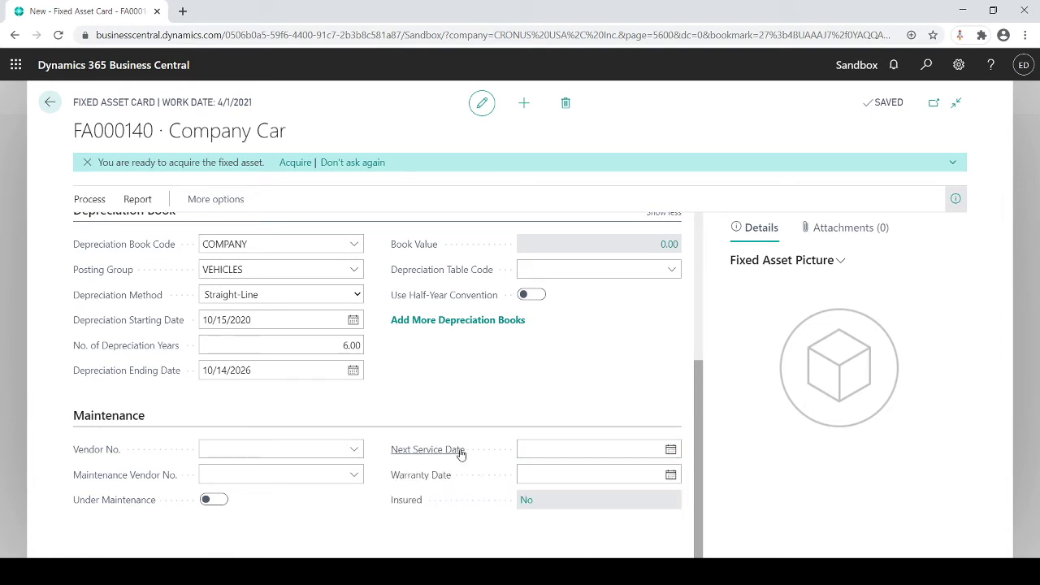
left_click(534, 449)
Close the FA000140 card and the Fixed Assets list with Esc to reach the home page.
scroll(534, 449, "up", 3)
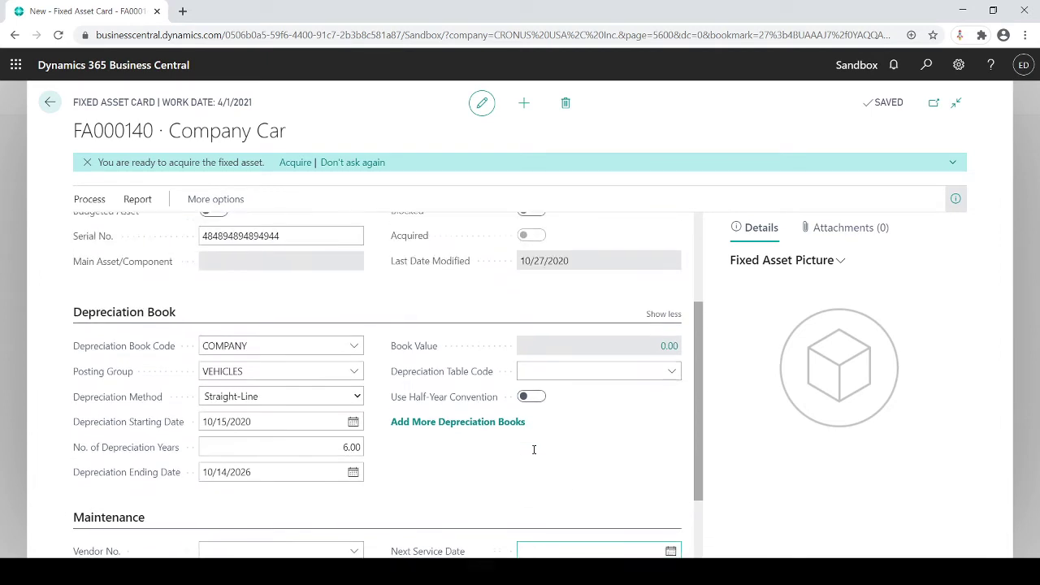
left_click(288, 505)
scroll(325, 457, "up", 3)
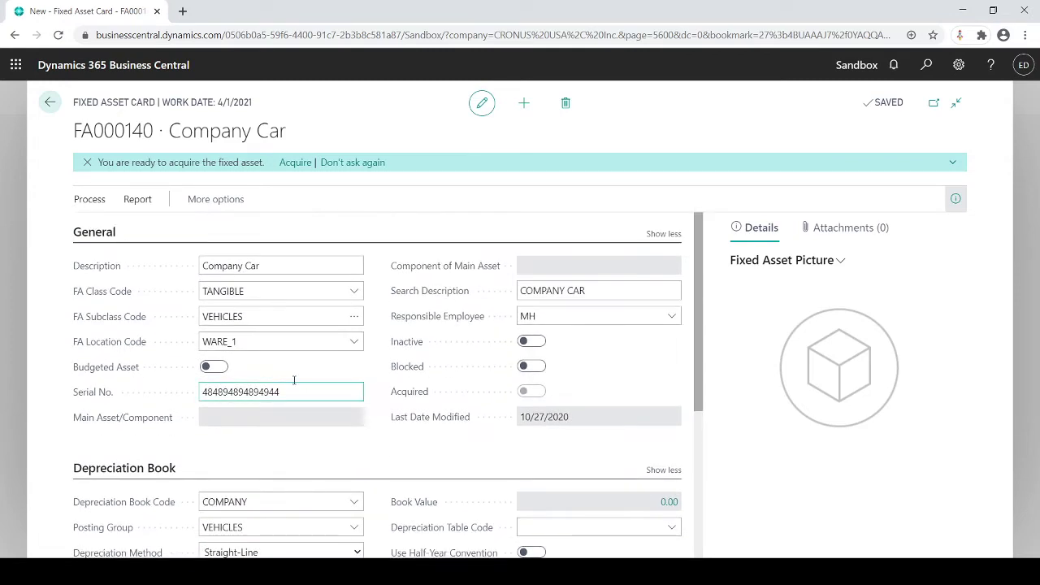
left_click(295, 389)
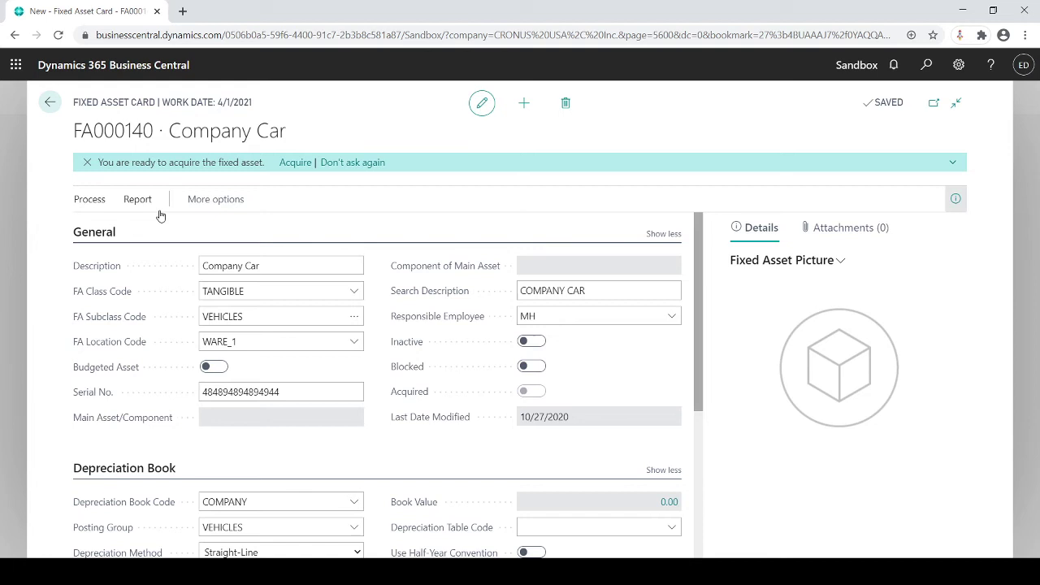
key("Escape")
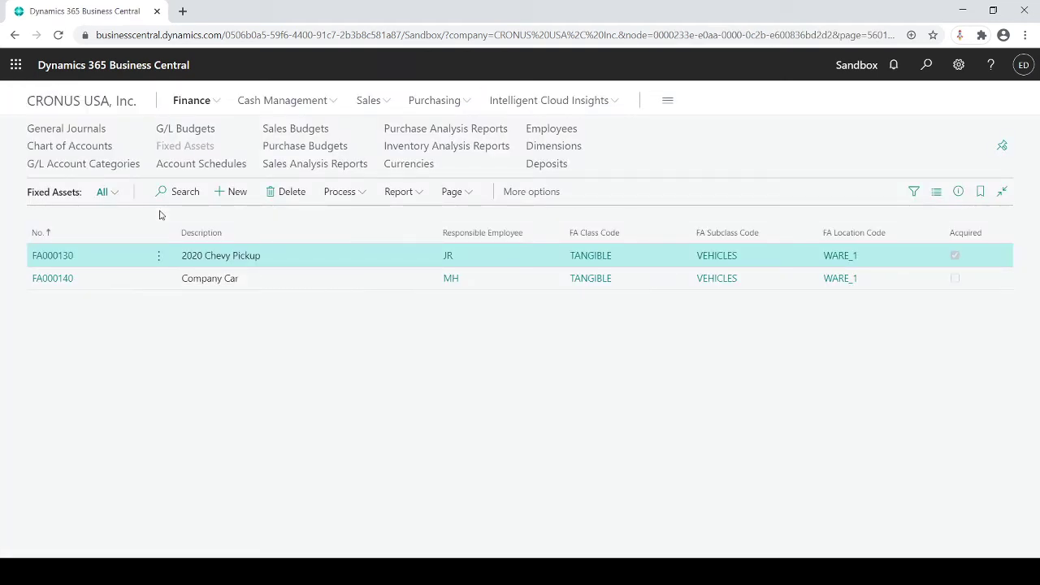
key("Escape")
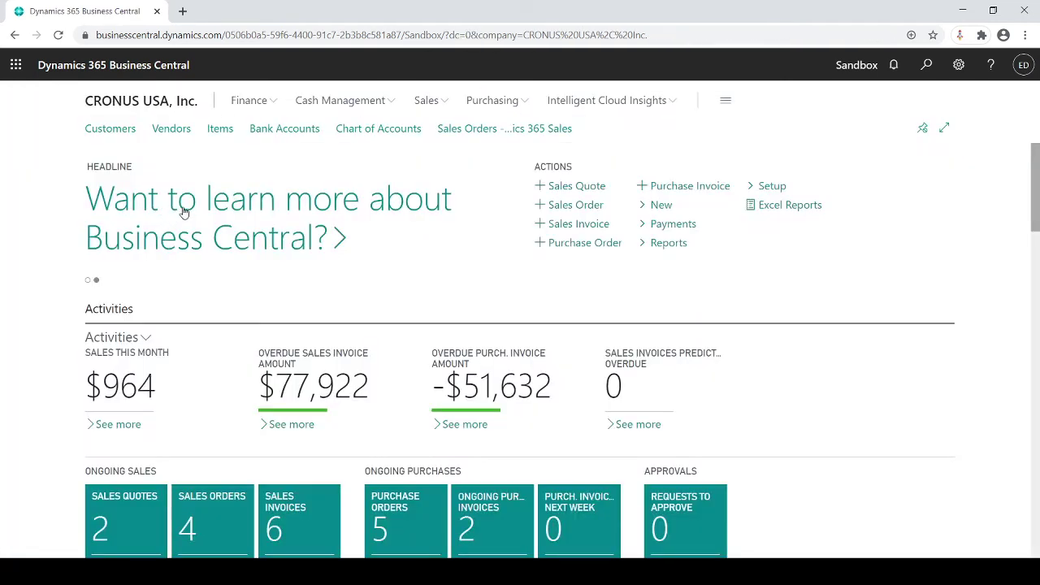
Search Tell Me for 'fixed asset g/l' and open Fixed Asset G/L Journals.
left_click(926, 65)
type("fix")
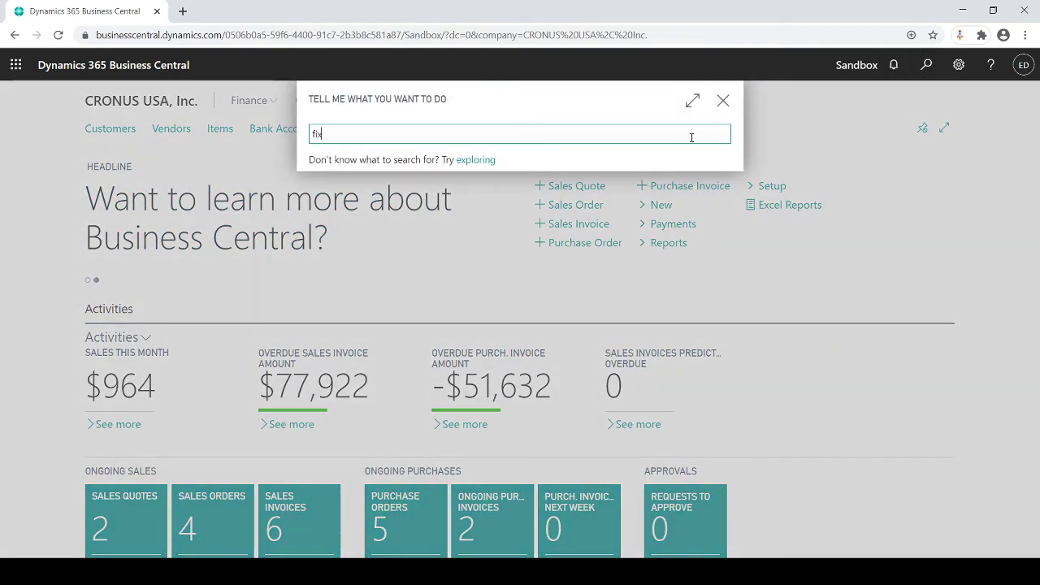
type("ed asset g/")
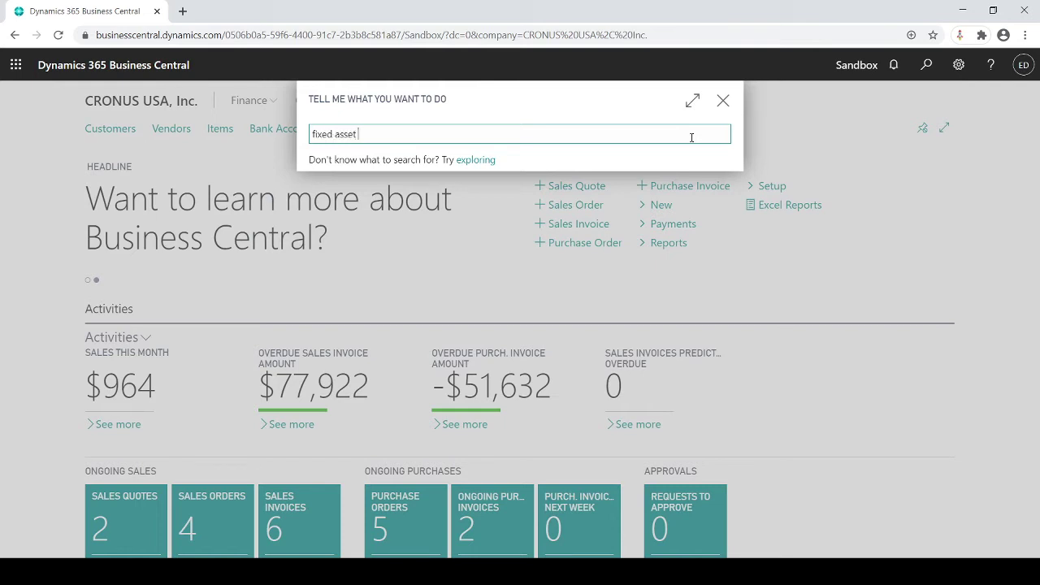
type("l")
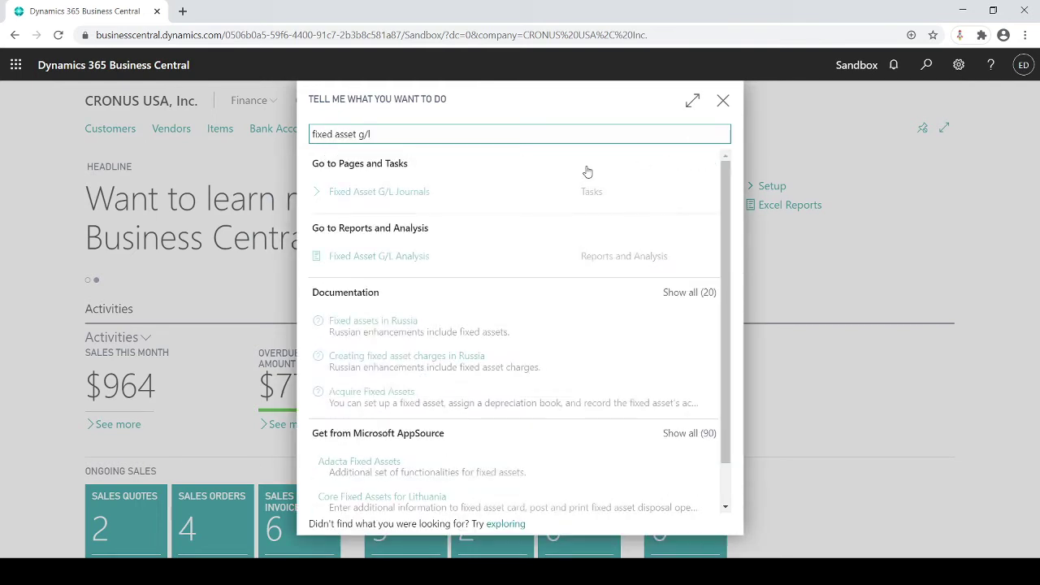
left_click(380, 193)
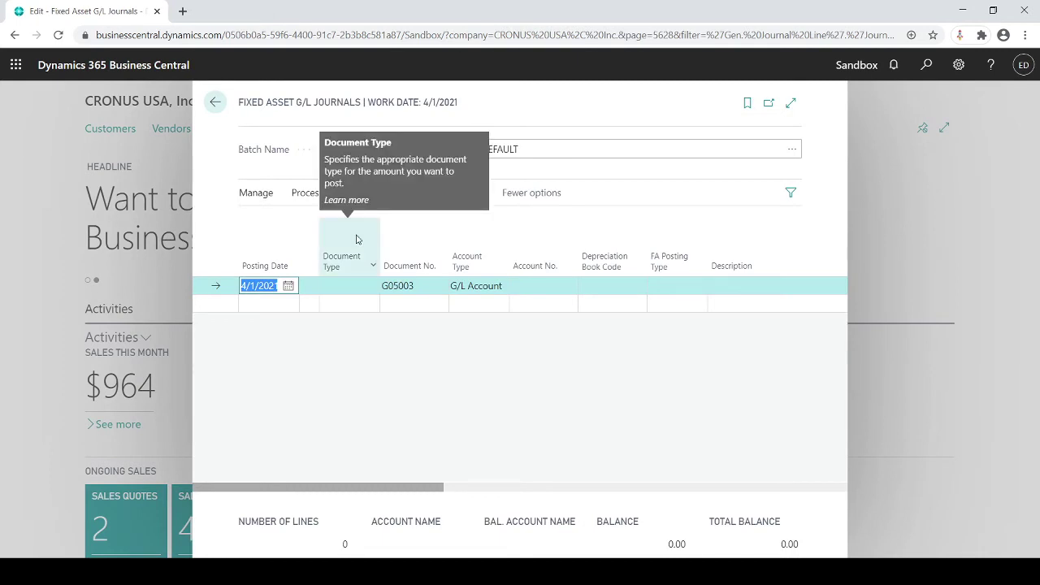
In the full-window journal, add a line dated 10/15/2020 for fixed asset FA000140 Company Car.
left_click(791, 103)
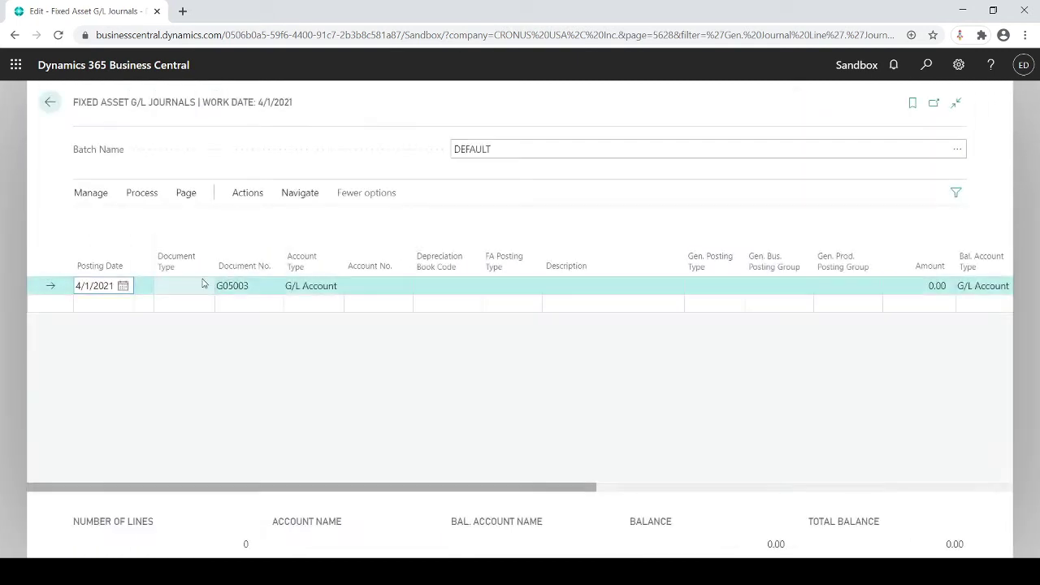
type("10/")
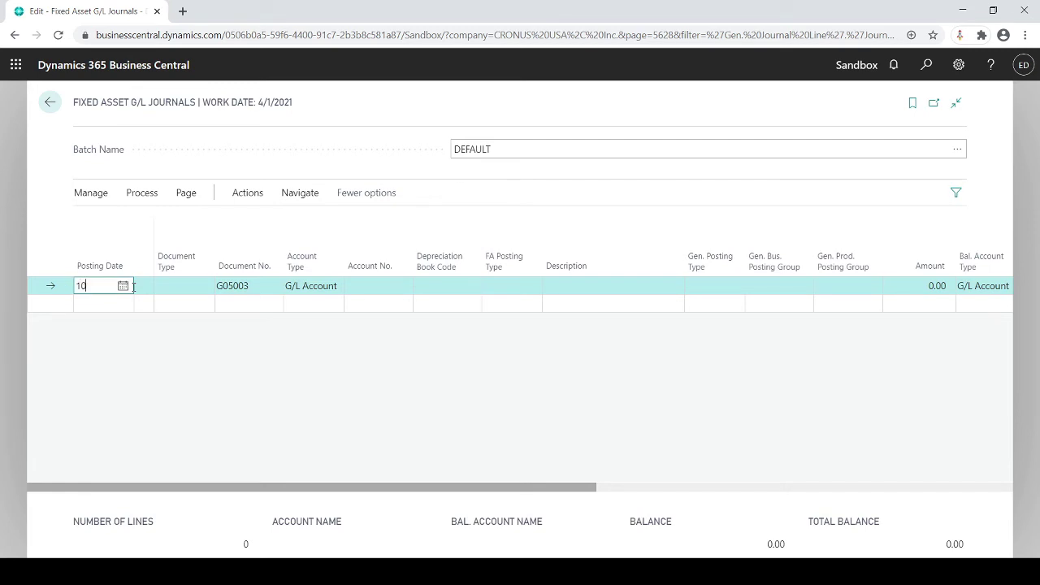
type("15/")
type("20")
key("Tab")
key("Tab")
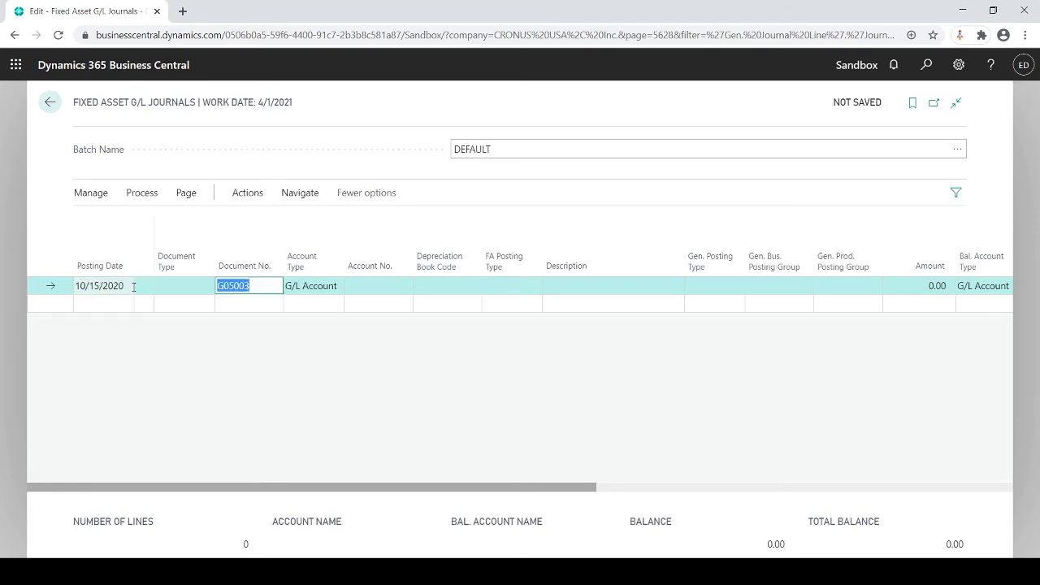
key("Tab")
type("f")
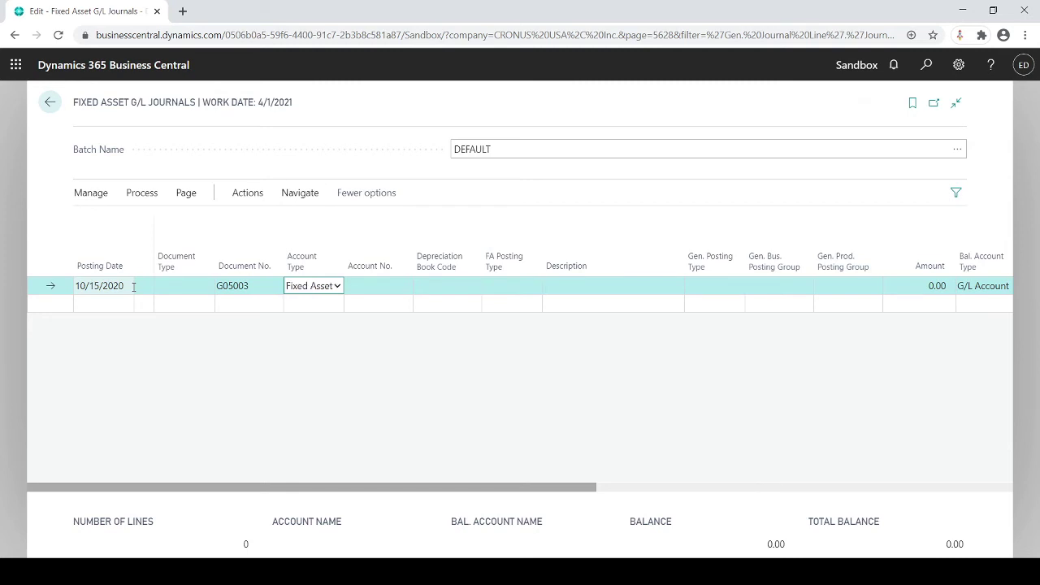
key("Tab")
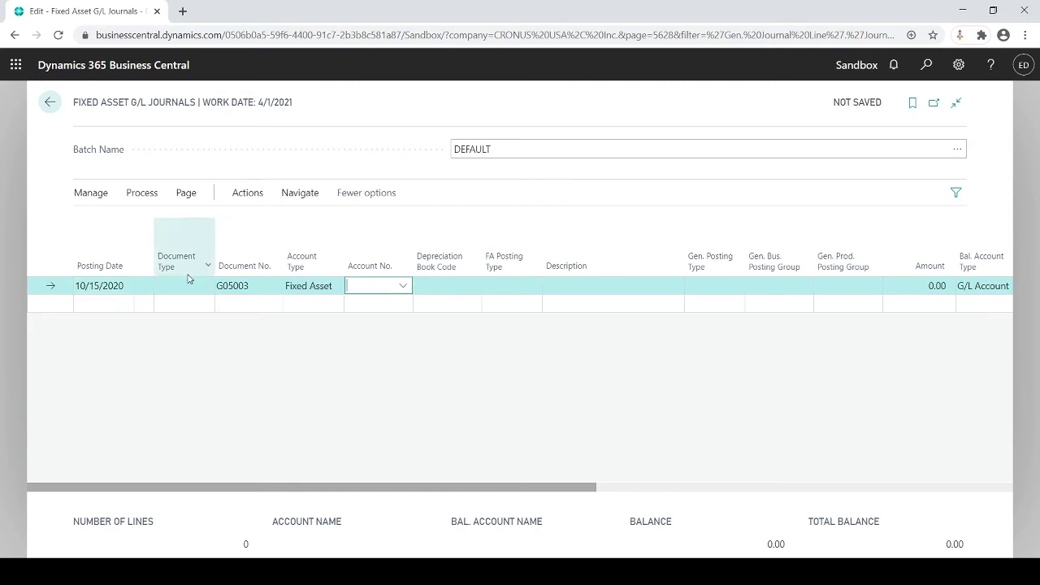
left_click(401, 287)
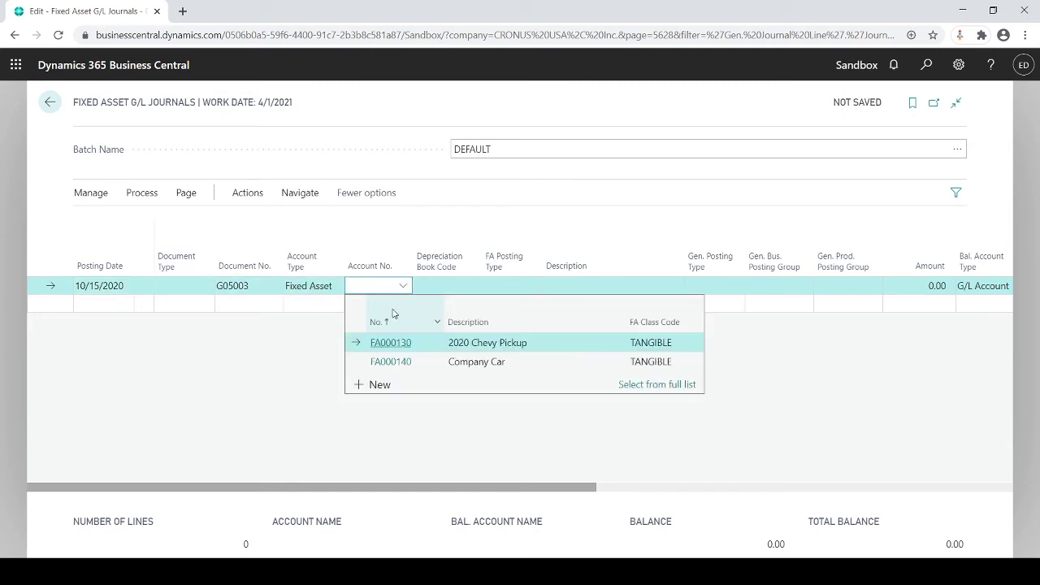
left_click(390, 363)
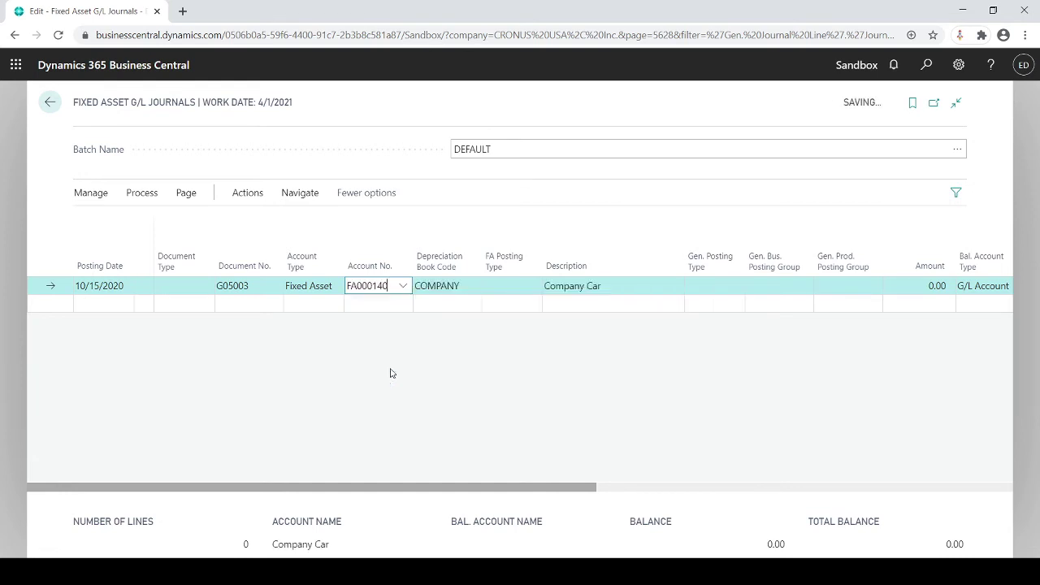
Make the line a 45,000 Acquisition balanced against G/L account 10800 Equipment.
left_click(495, 287)
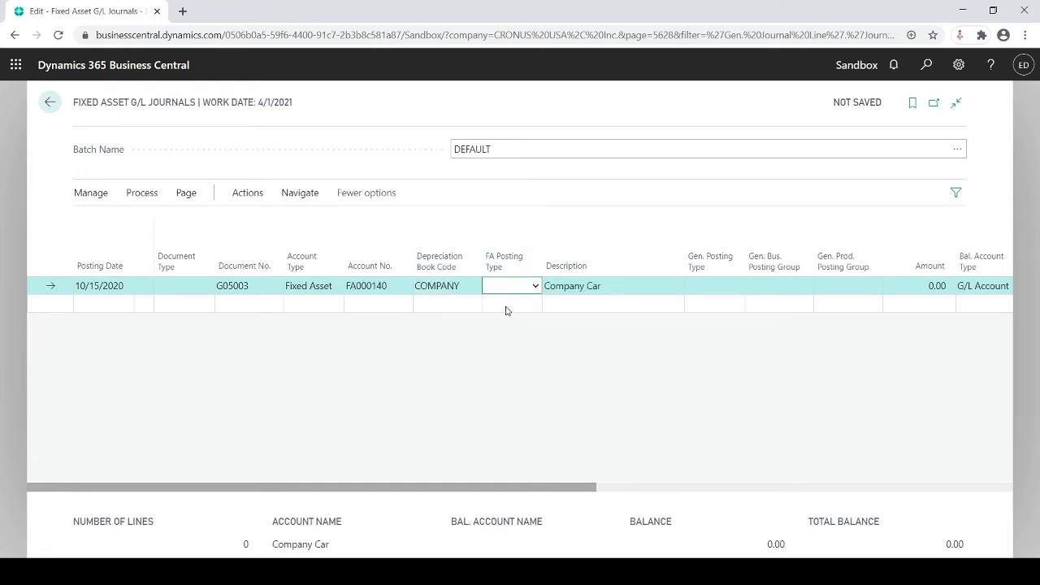
left_click(506, 313)
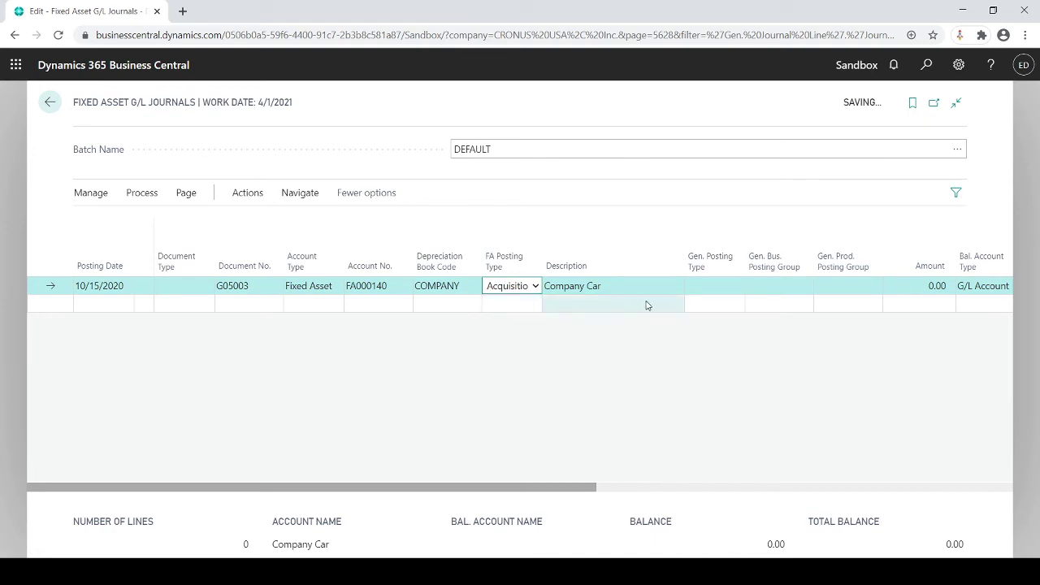
left_click(912, 291)
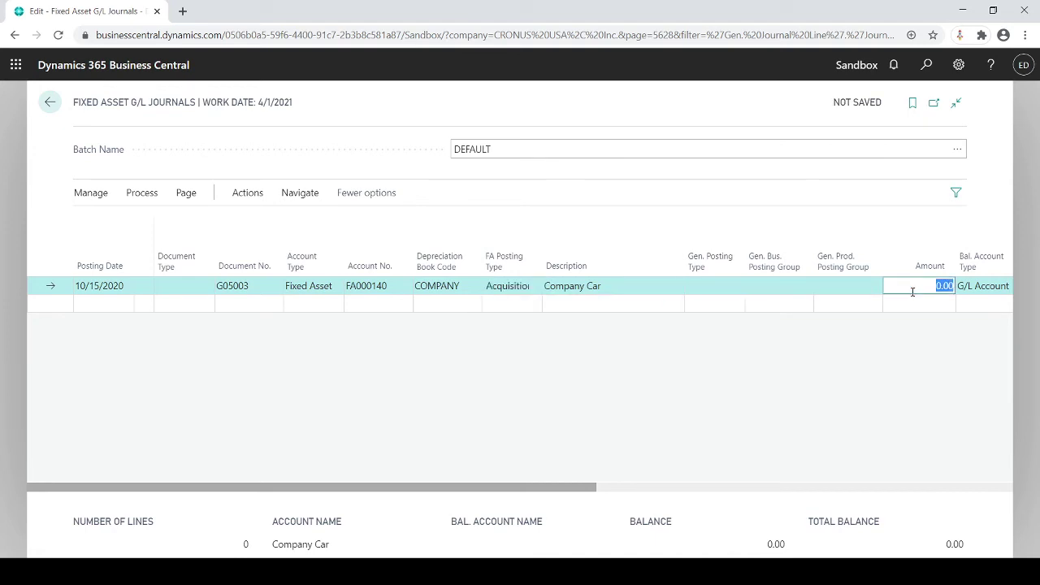
type("45000")
key("Tab")
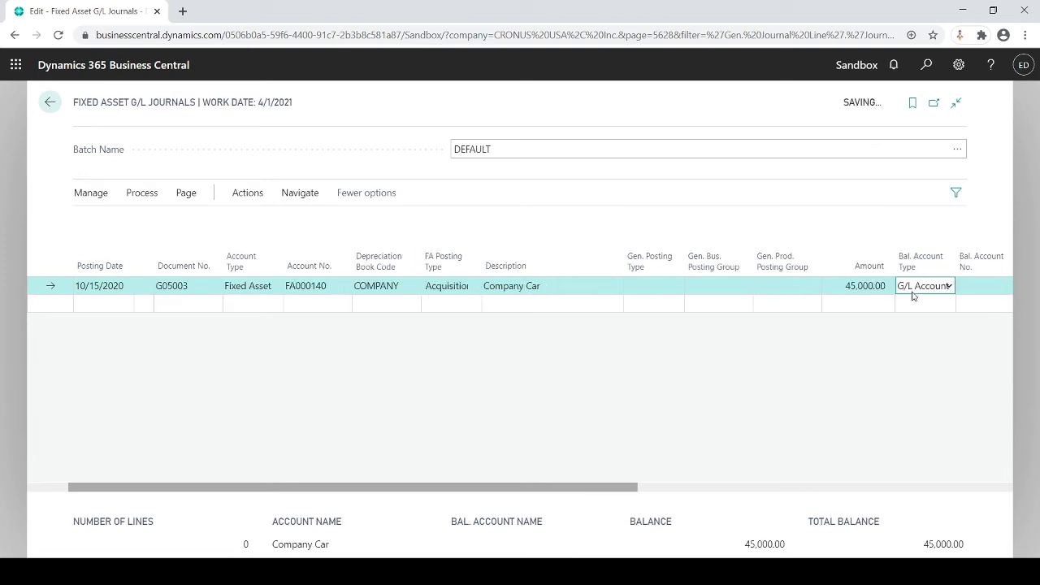
left_click(964, 287)
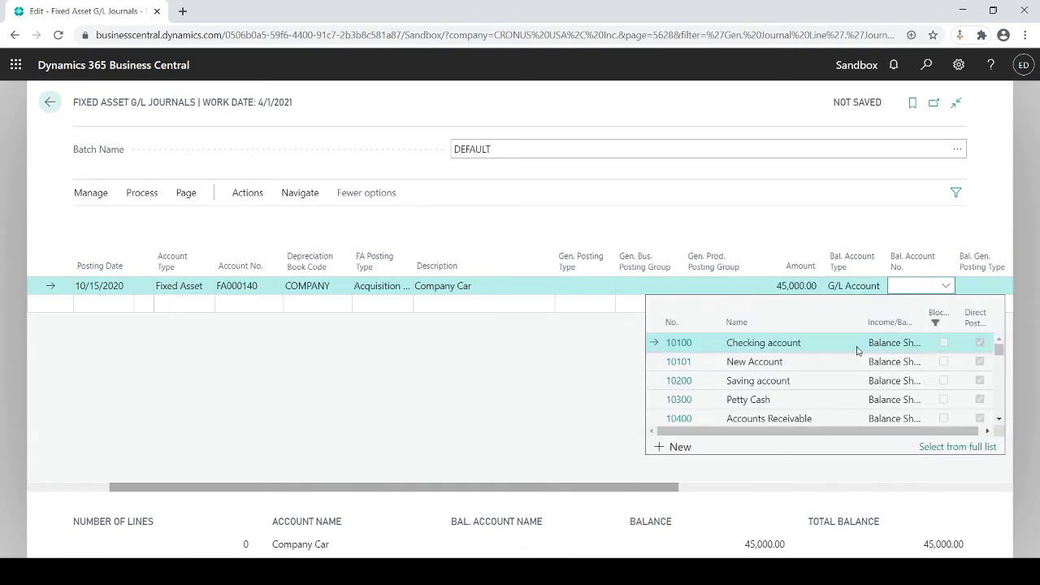
scroll(780, 394, "down", 3)
scroll(780, 395, "down", 1)
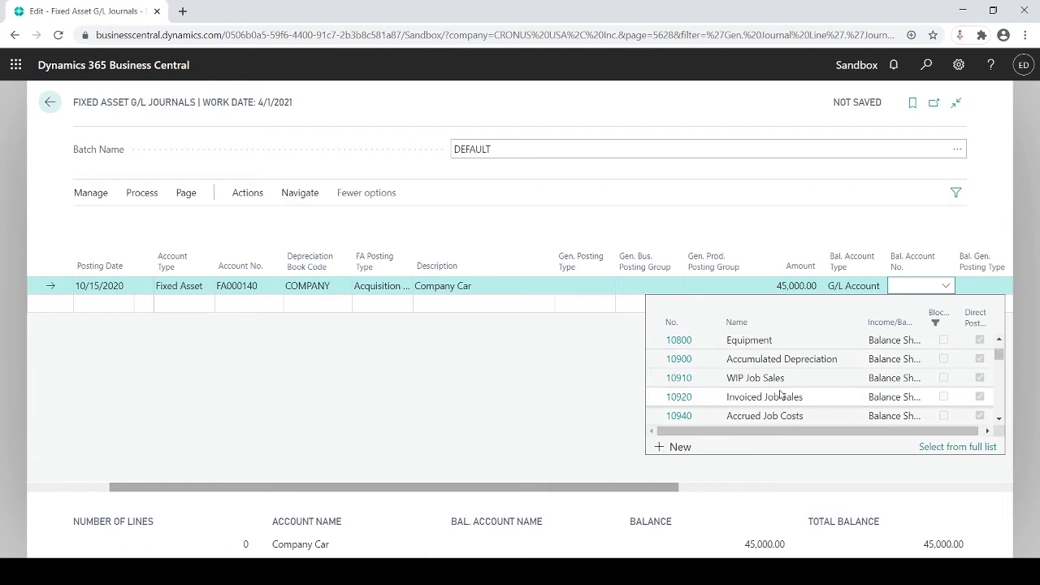
scroll(780, 395, "up", 3)
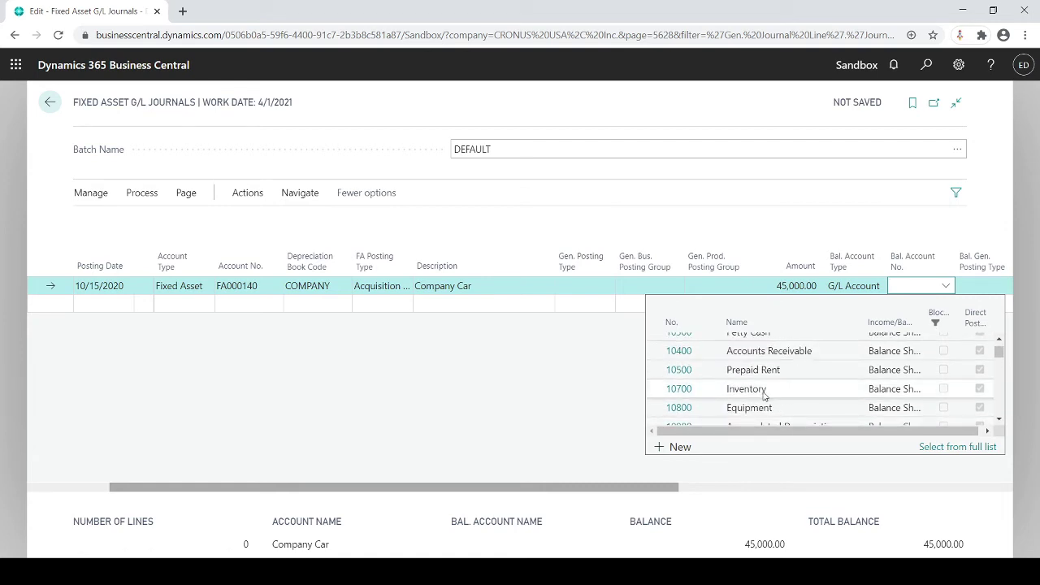
left_click(742, 413)
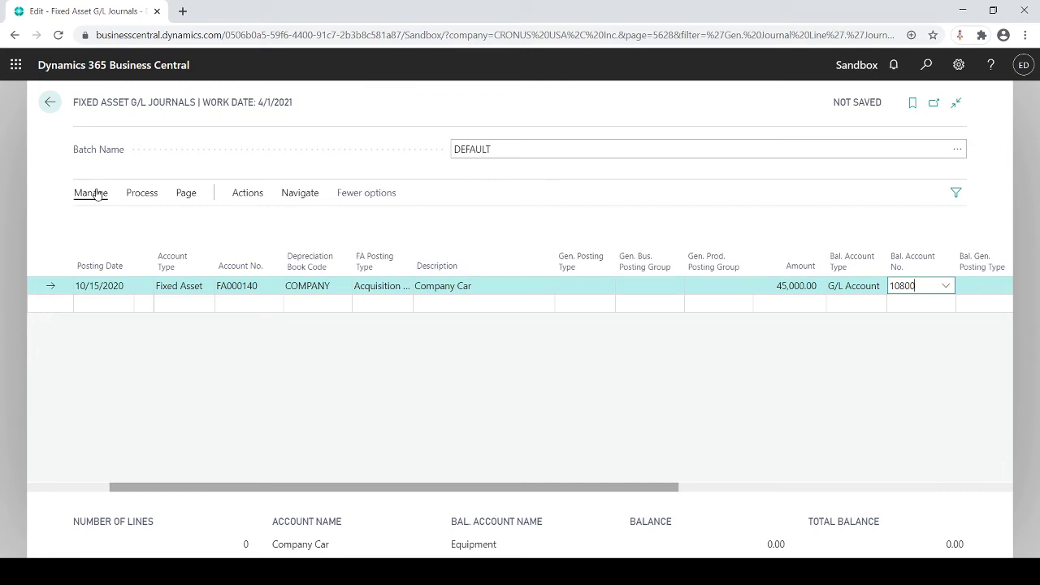
Post the journal, confirm the posting, and return to the home page.
left_click(134, 195)
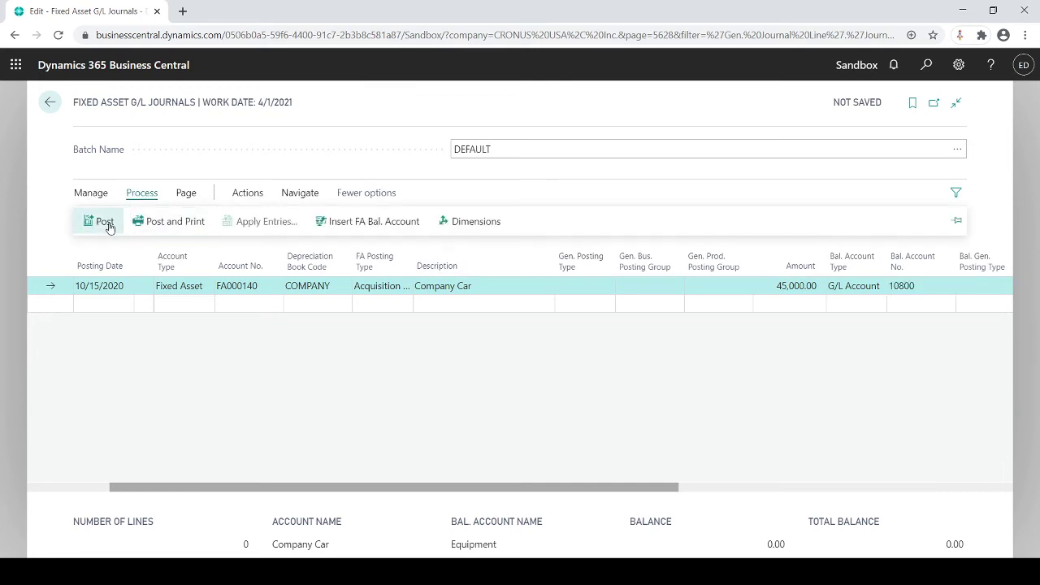
left_click(108, 225)
left_click(581, 346)
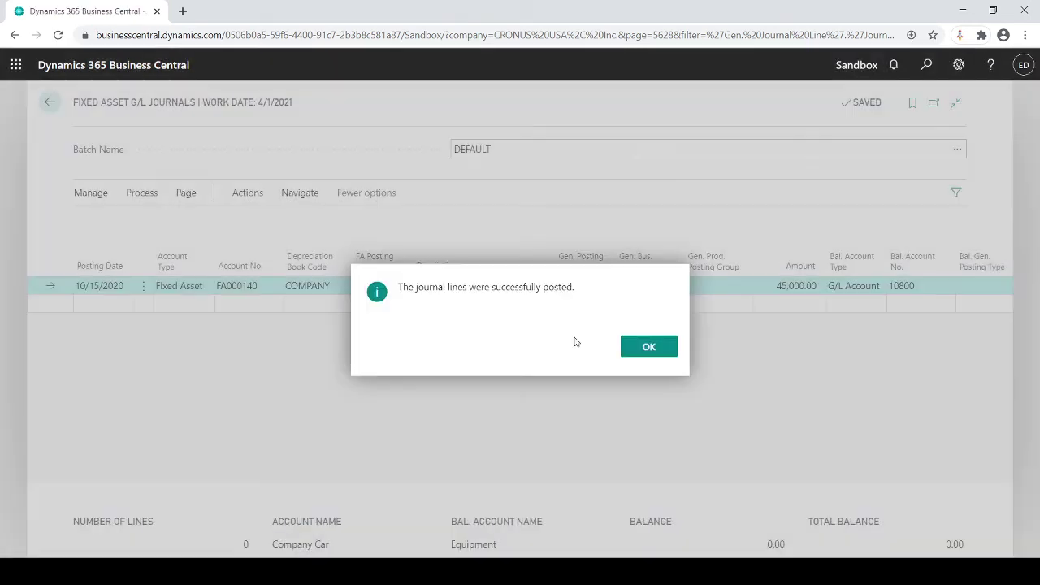
left_click(638, 349)
key("Escape")
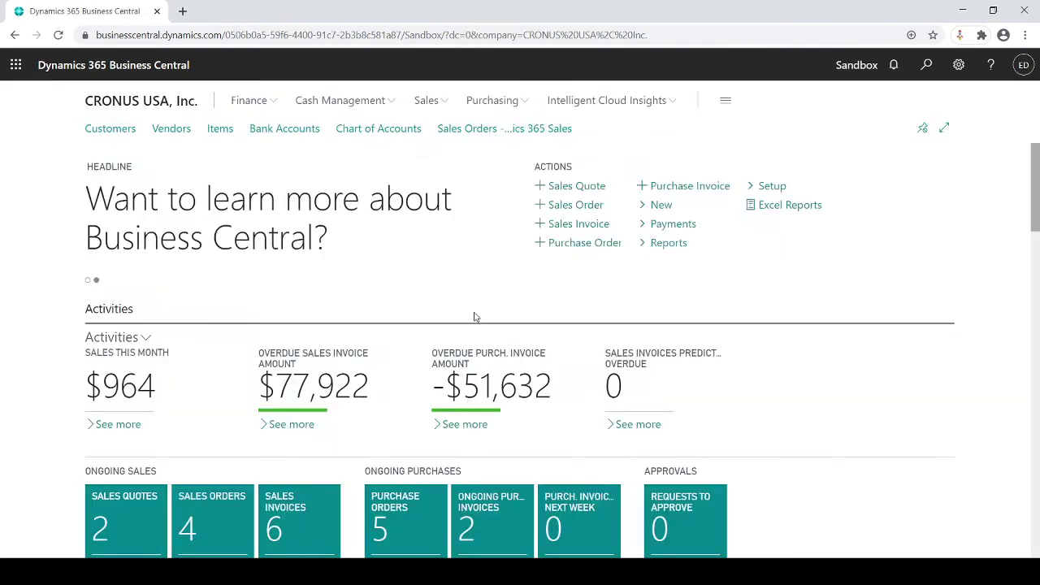
Open FA000140 from Finance > Fixed Assets and drill into its 45,000.00 book value ledger entries.
left_click(244, 100)
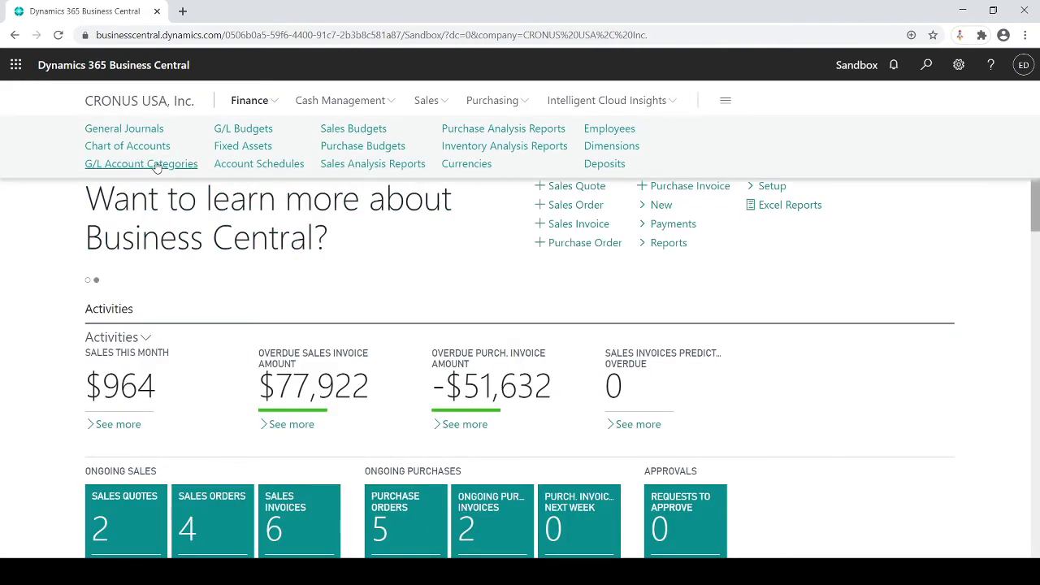
left_click(224, 144)
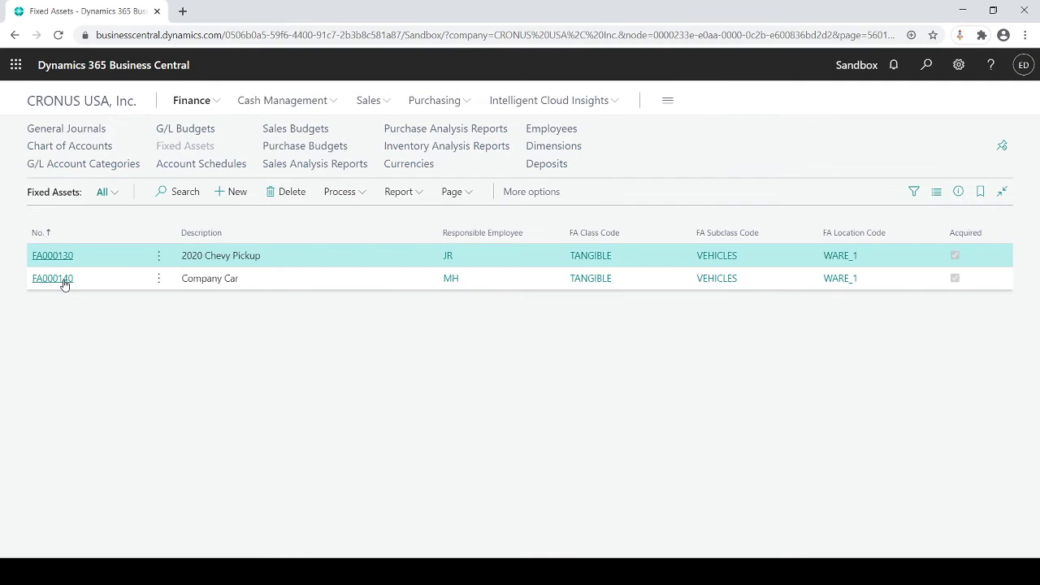
left_click(61, 281)
scroll(362, 318, "down", 2)
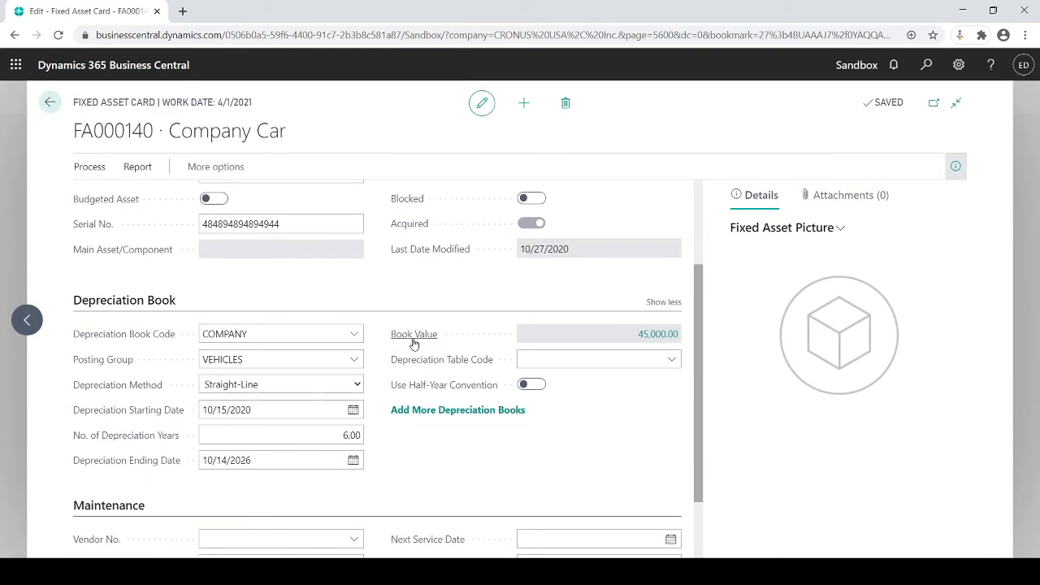
left_click(655, 339)
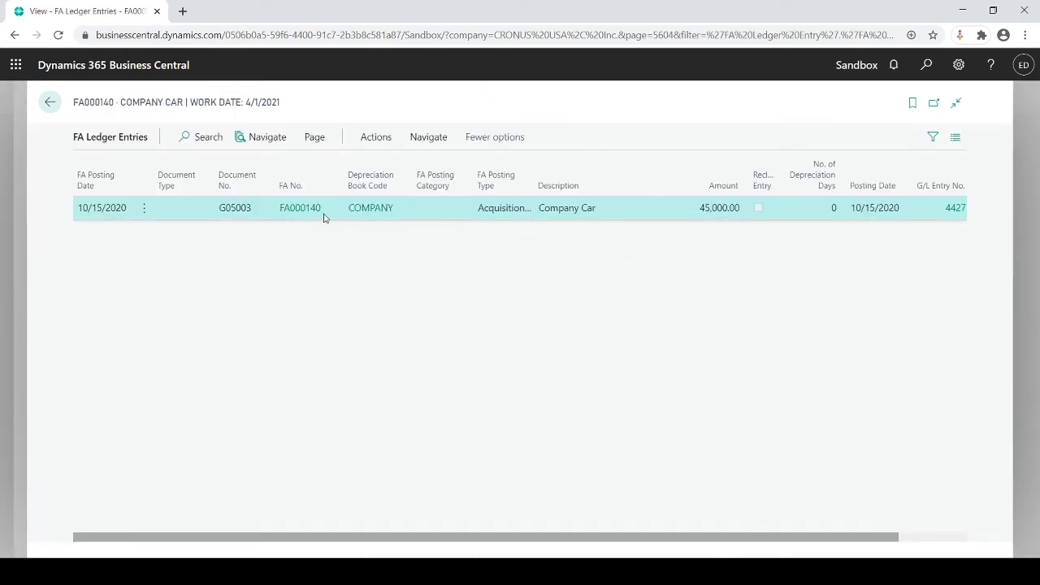
Close the ledger entries and go to the Purchase Invoices list.
key("Escape")
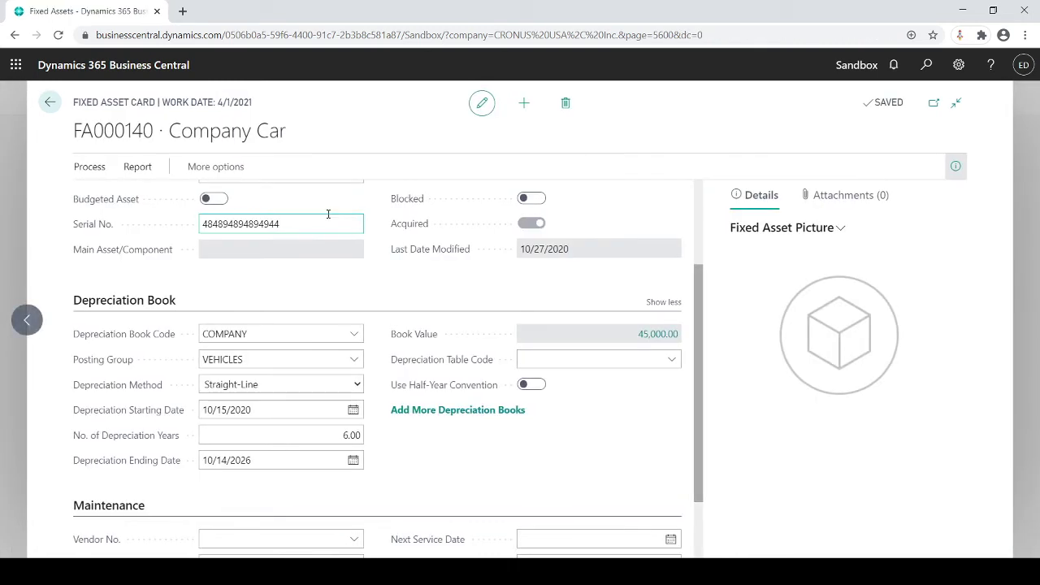
key("Escape")
key("Escape")
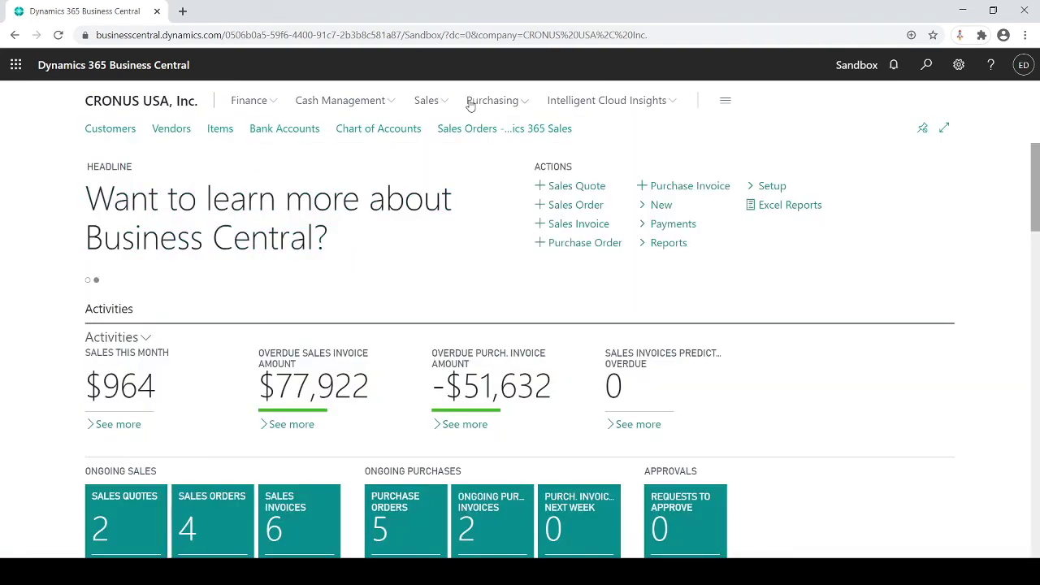
left_click(492, 101)
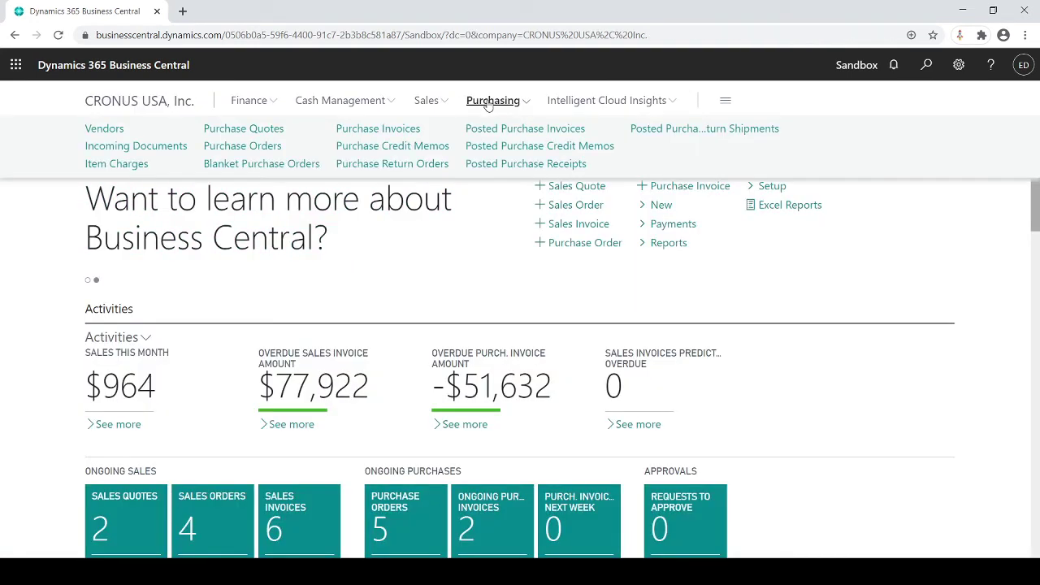
left_click(375, 130)
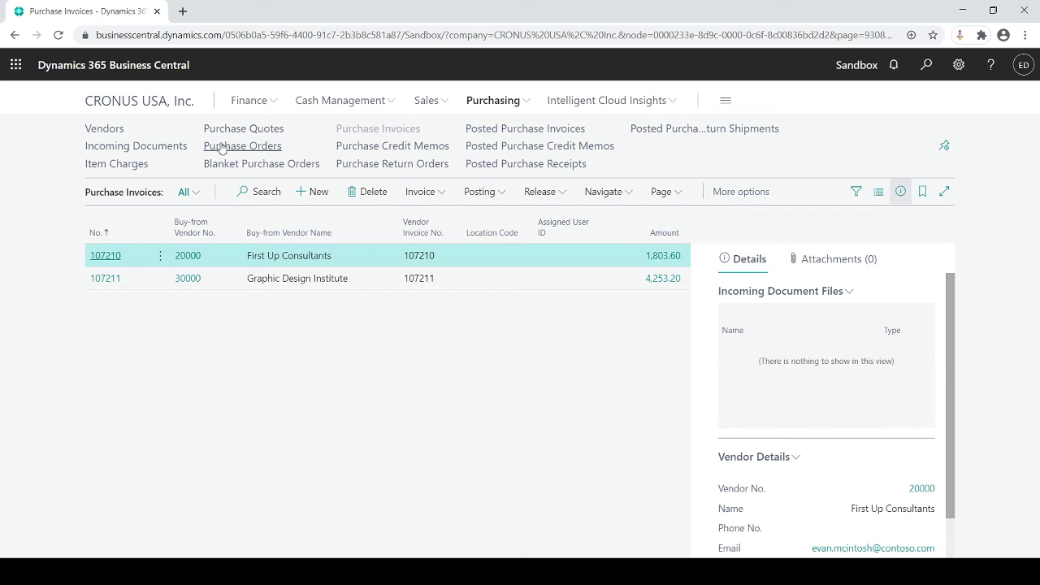
Create a new purchase invoice for vendor 0000, Wide World Importers.
left_click(317, 193)
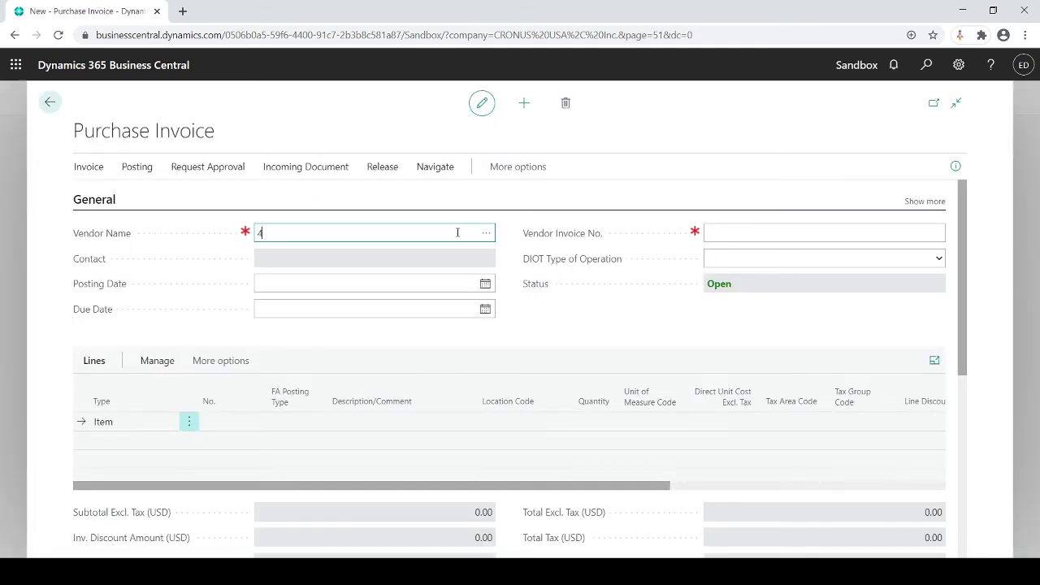
type("0000")
key("Tab")
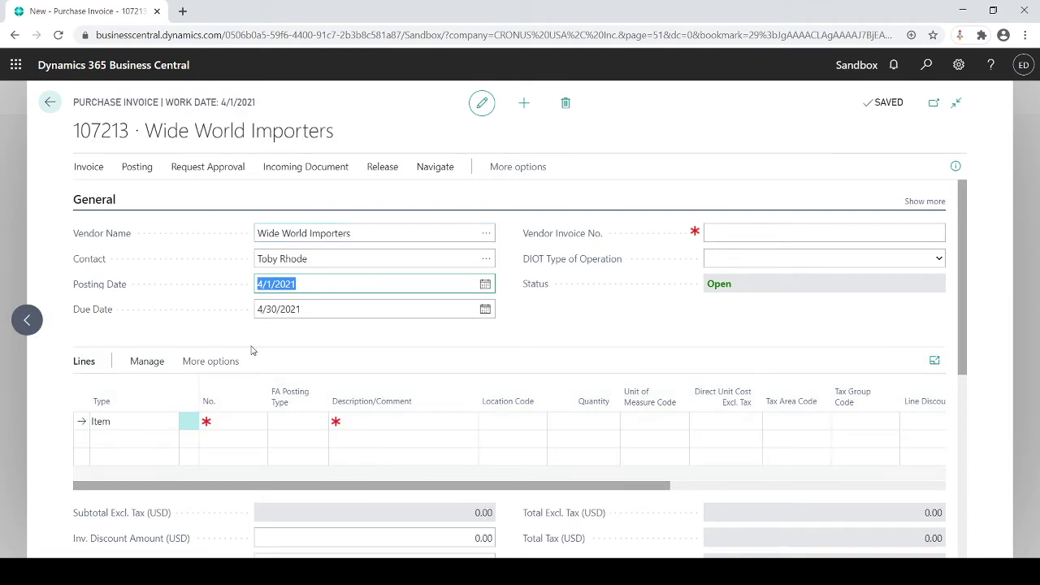
left_click(138, 423)
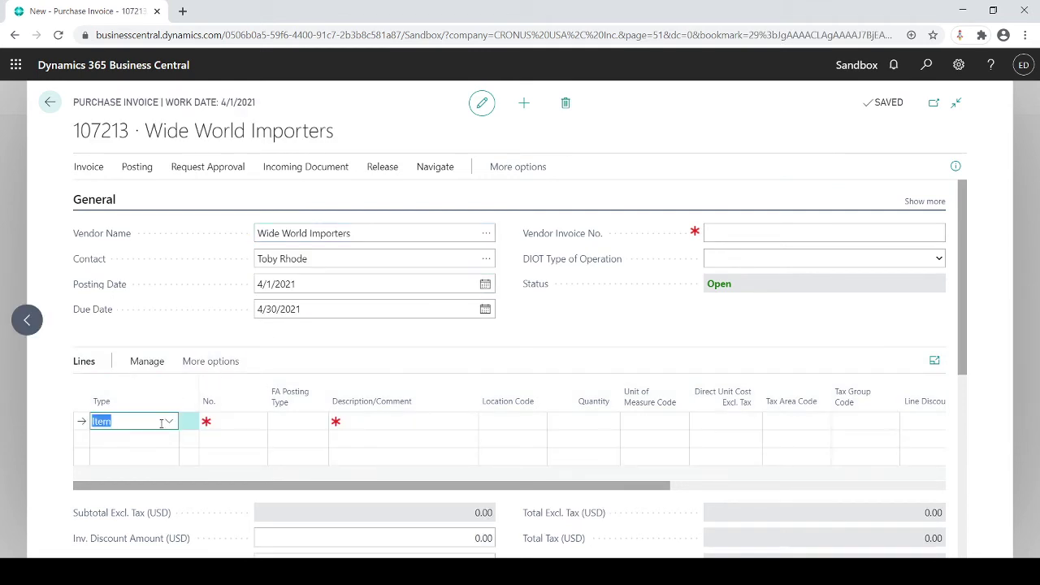
Add a Fixed Asset invoice line for FA000140 Company Car.
left_click(169, 421)
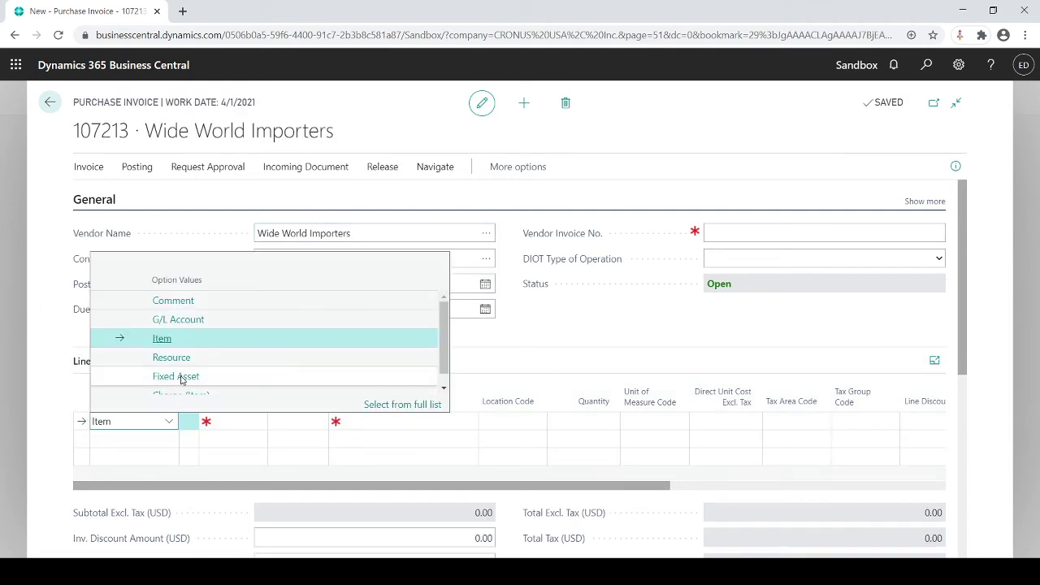
left_click(182, 378)
left_click(258, 421)
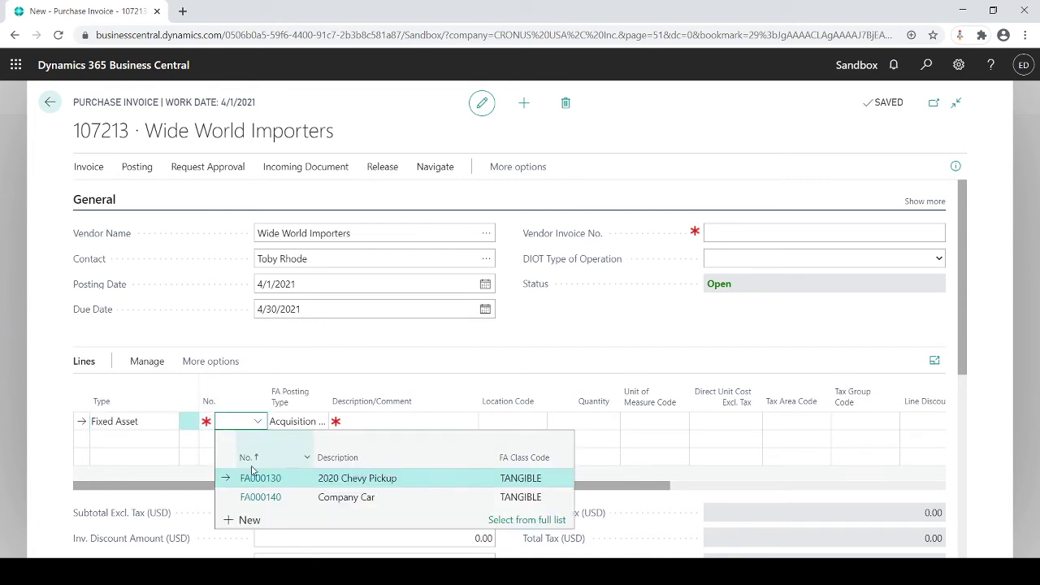
left_click(265, 496)
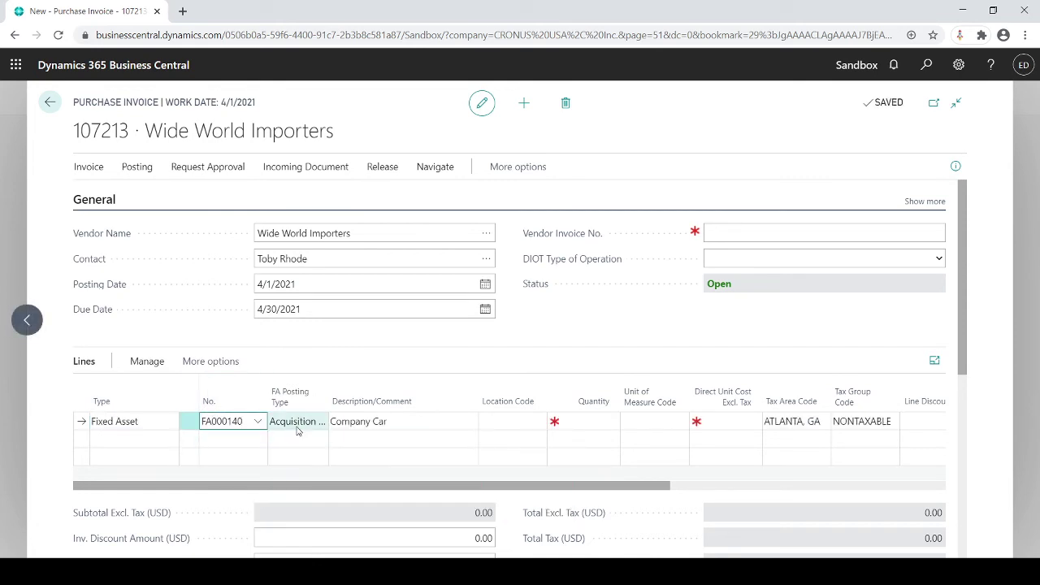
Give the line quantity 1 at a 45,000 unit cost, then close the invoice unposted.
left_click(574, 421)
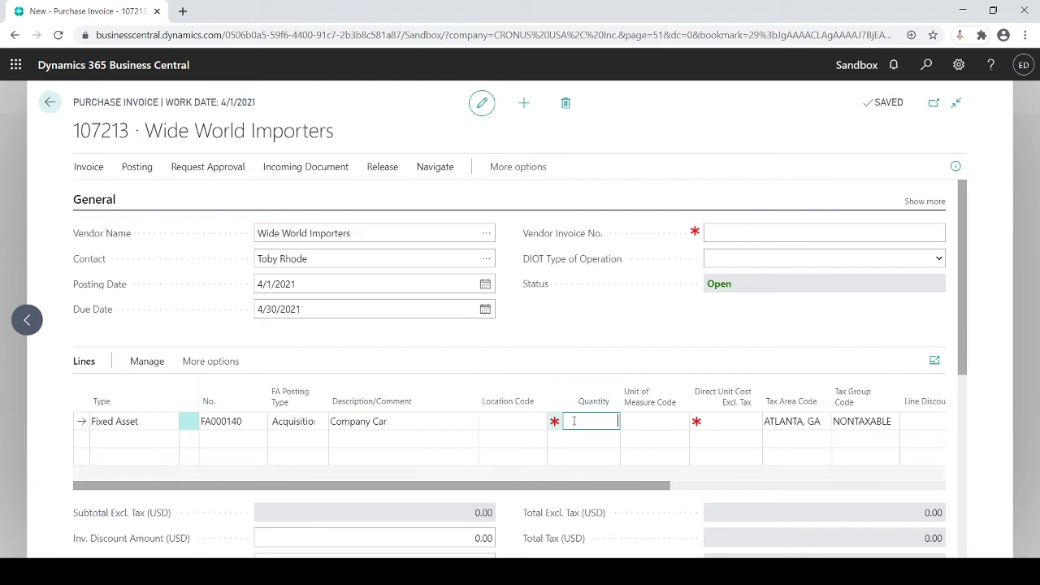
type("1")
key("Tab")
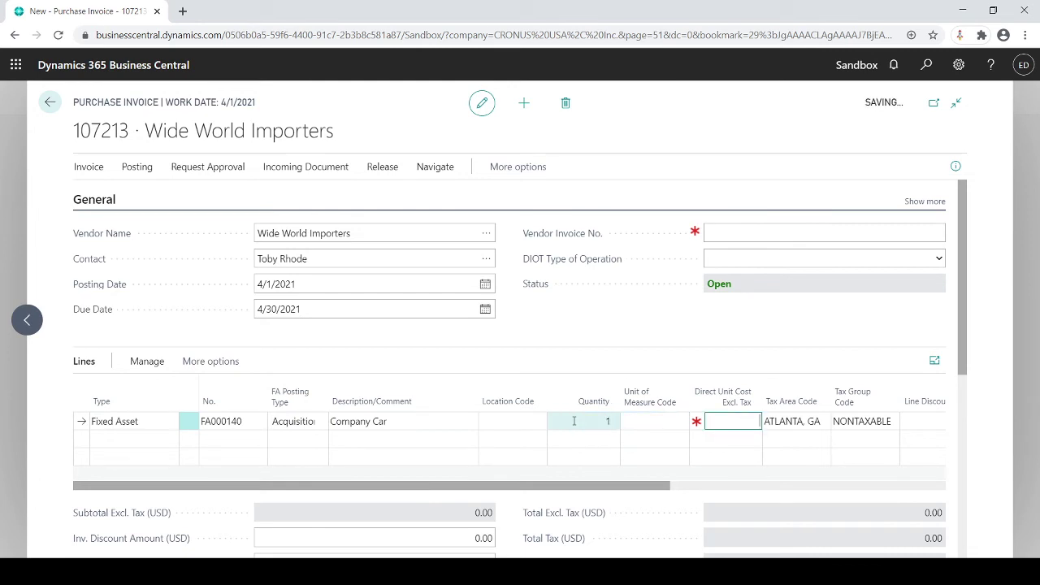
type("45,000")
key("Tab")
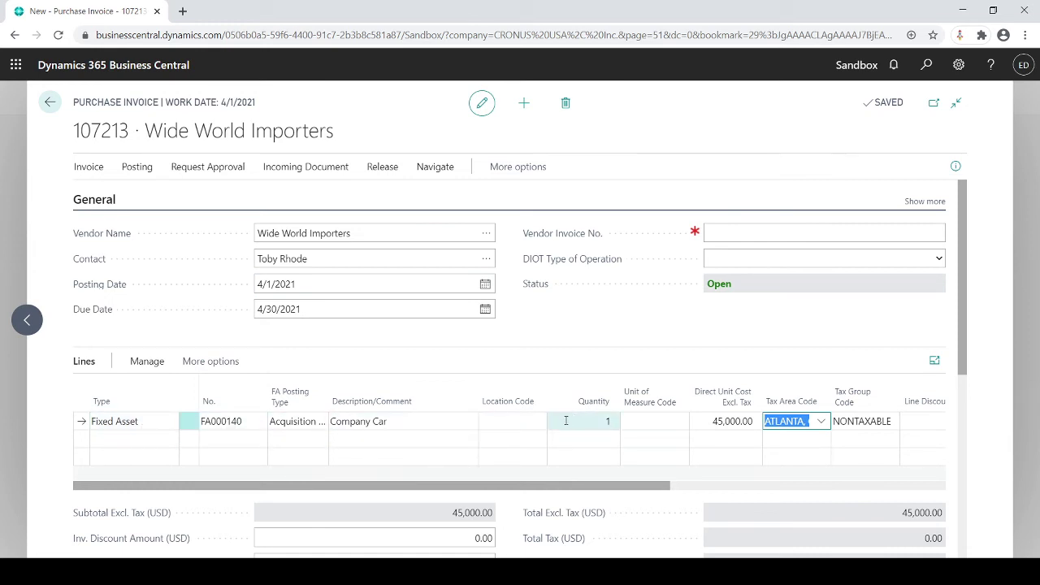
left_click(256, 424)
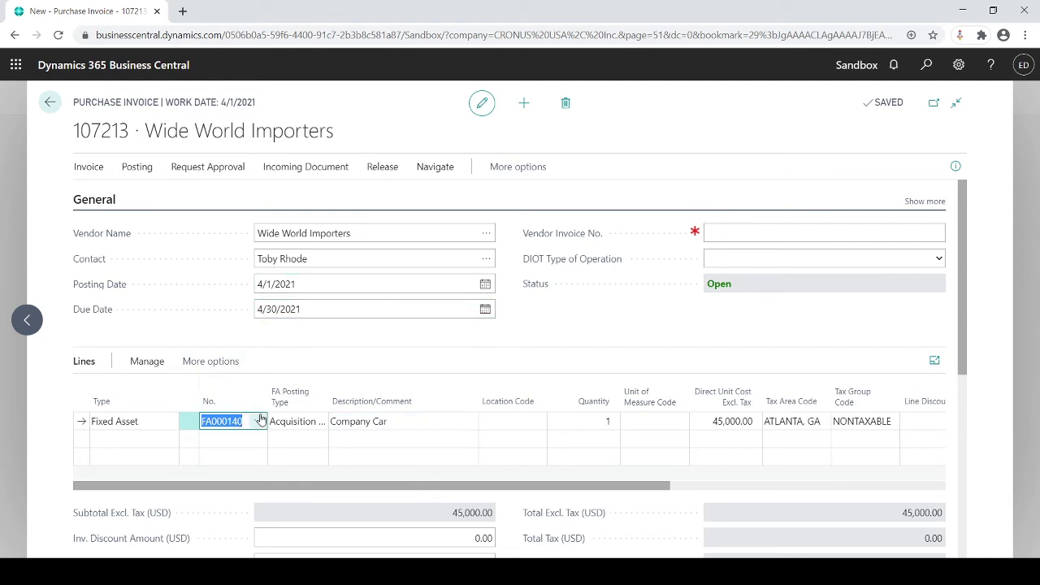
key("Escape")
key("Escape")
Confirm exiting the invoice and start Calculate Depreciation from the Fixed Assets list.
left_click(587, 357)
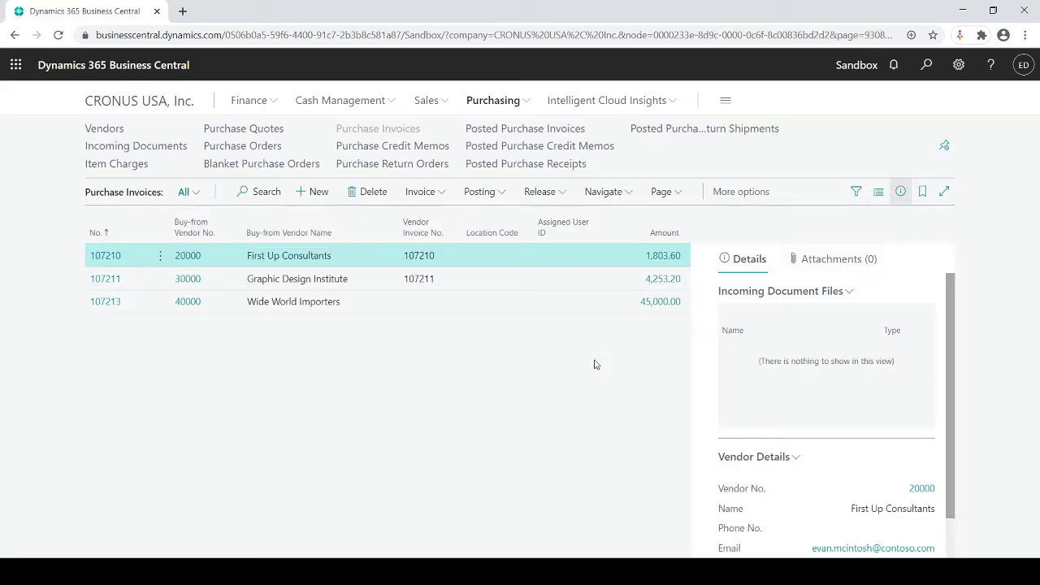
key("Escape")
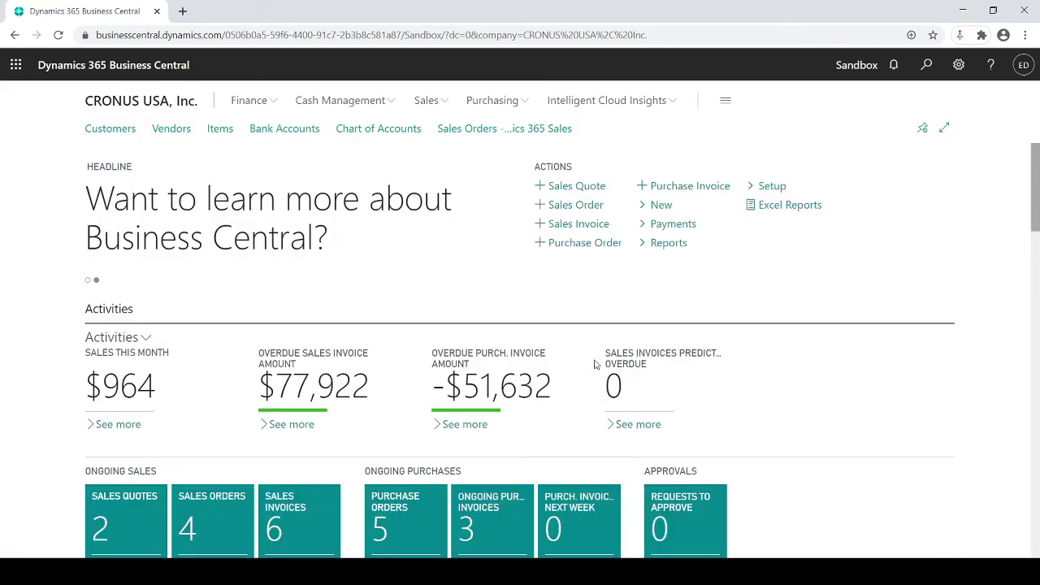
left_click(242, 105)
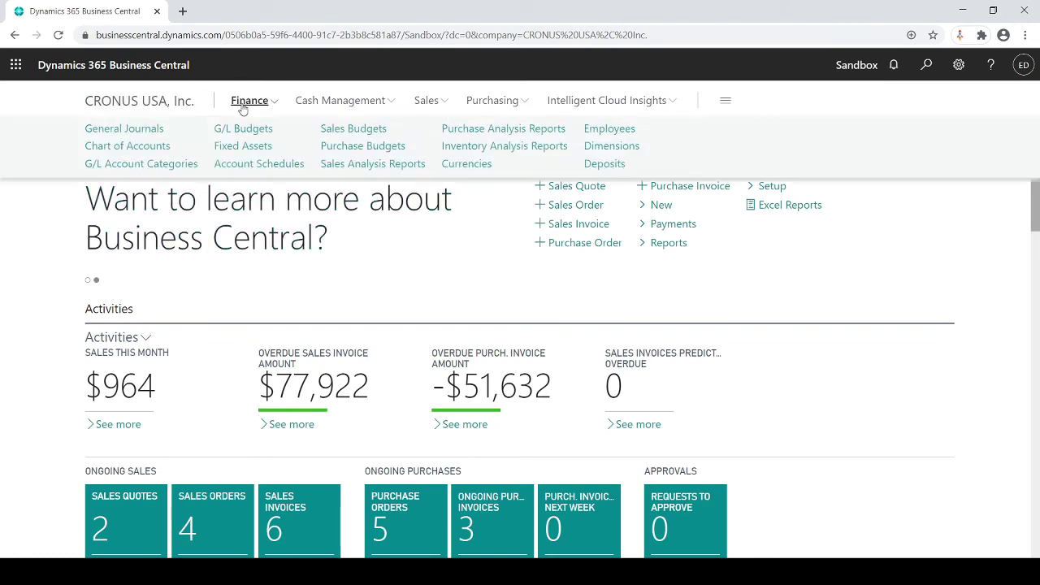
left_click(243, 145)
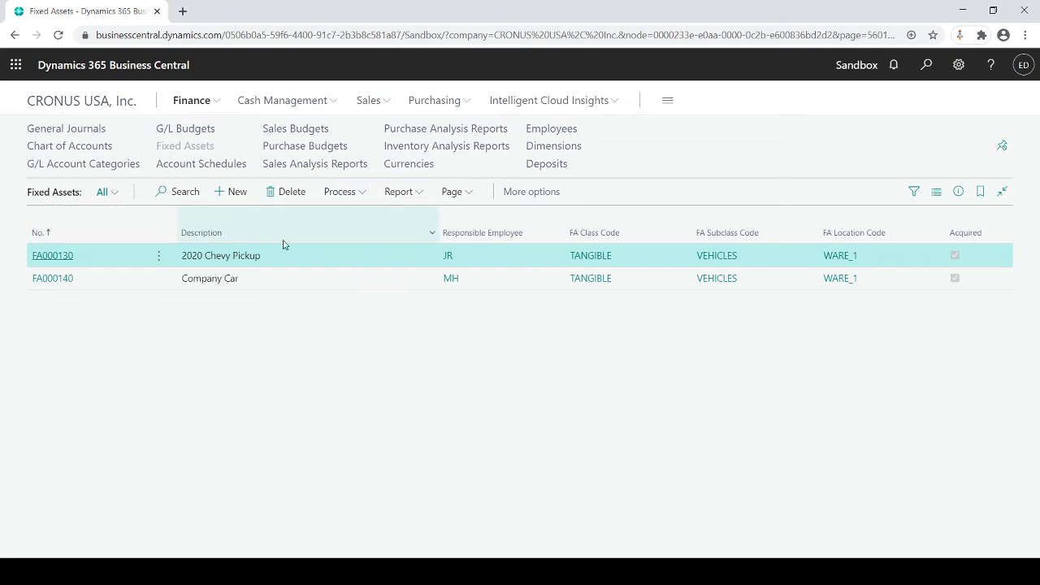
left_click(349, 193)
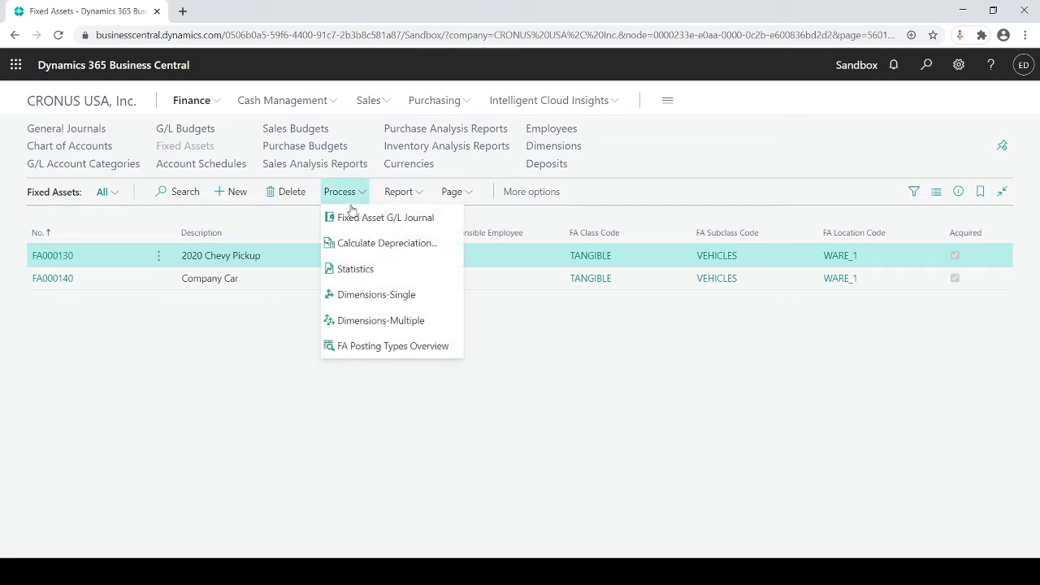
left_click(352, 246)
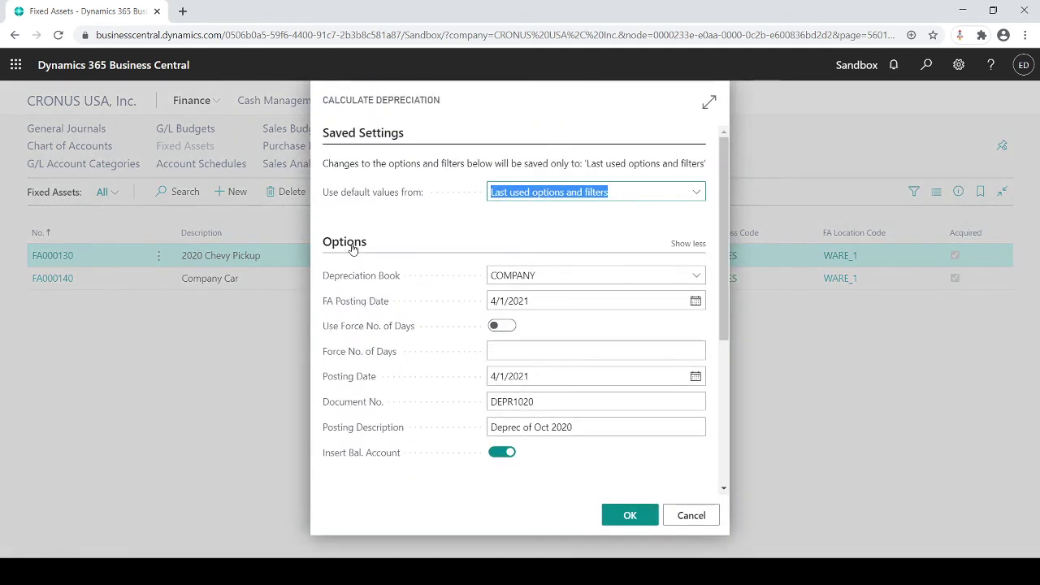
Set FA Posting Date and Posting Date to 10/30/2020 and run the calculation.
left_click(534, 301)
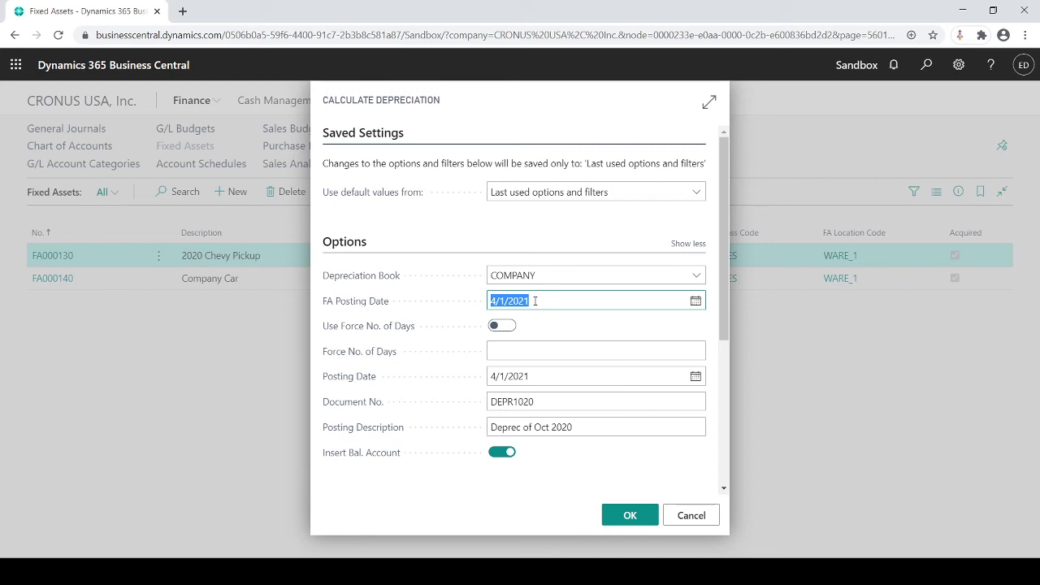
type("10/")
type("30/20")
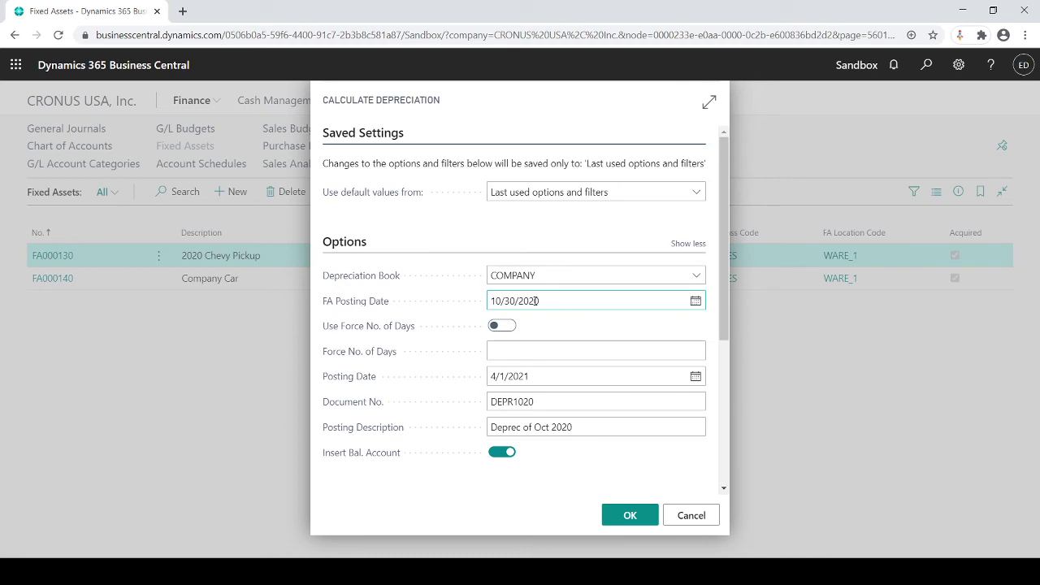
left_click(532, 370)
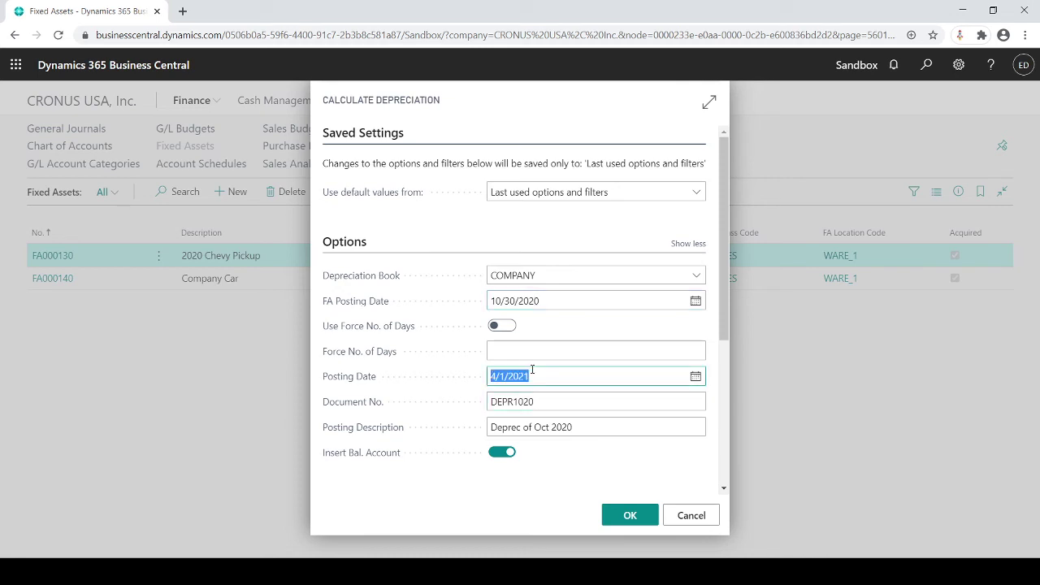
type("10/30/20")
key("Tab")
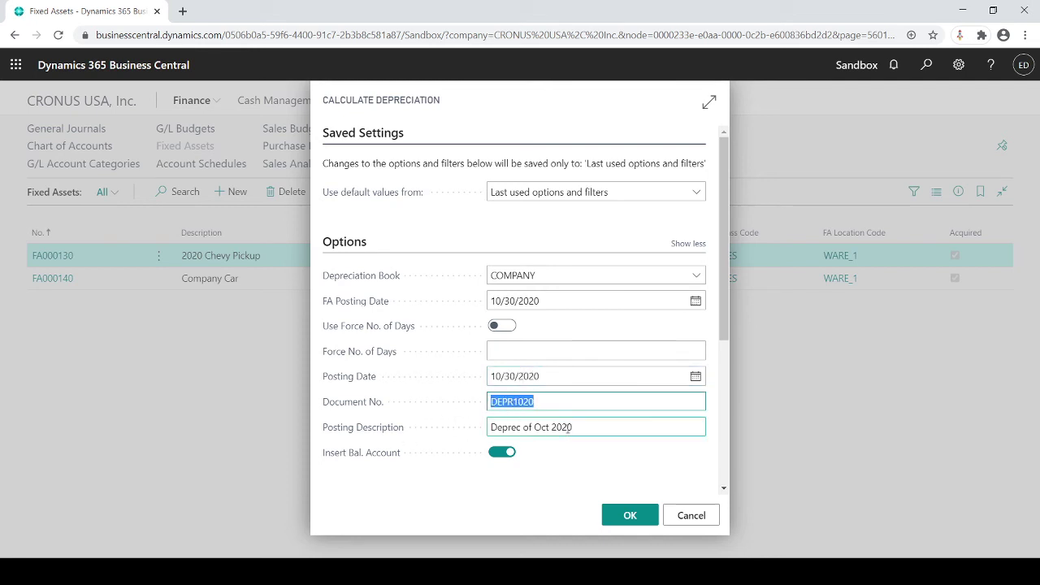
left_click(615, 517)
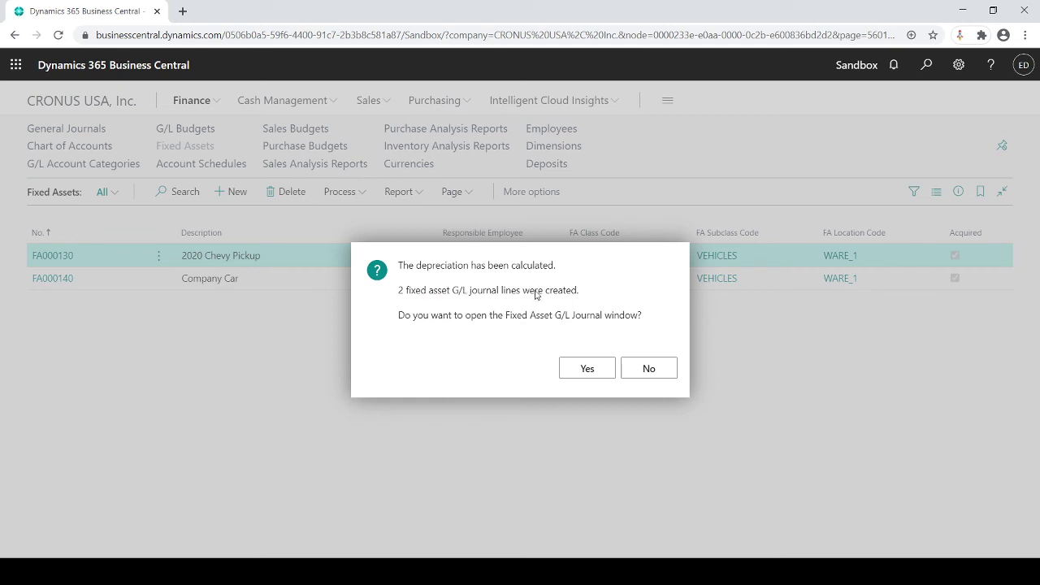
Open the Fixed Asset G/L Journal and check the lines' balancing account 10800.
left_click(573, 372)
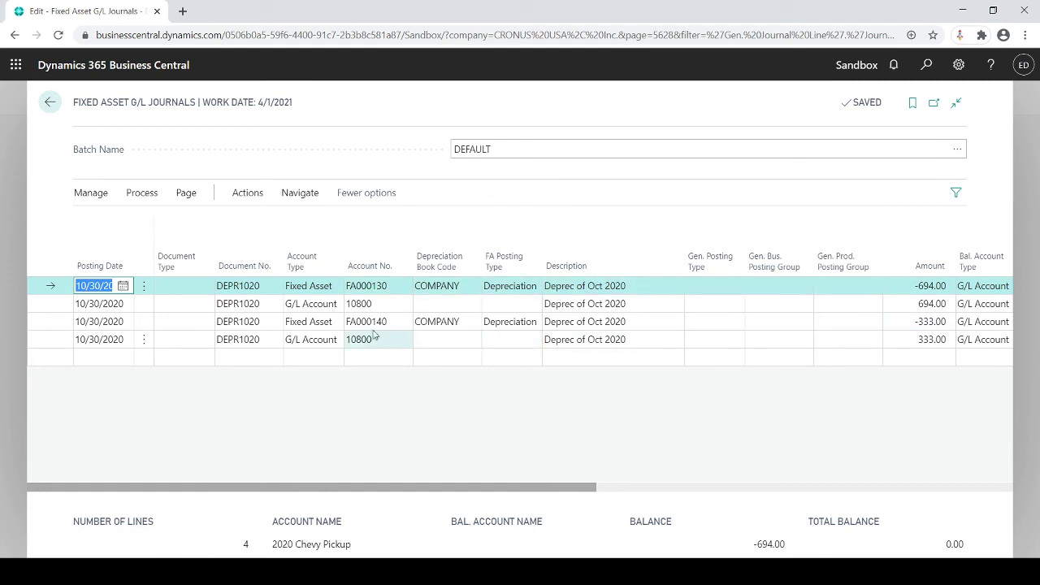
left_click(900, 305)
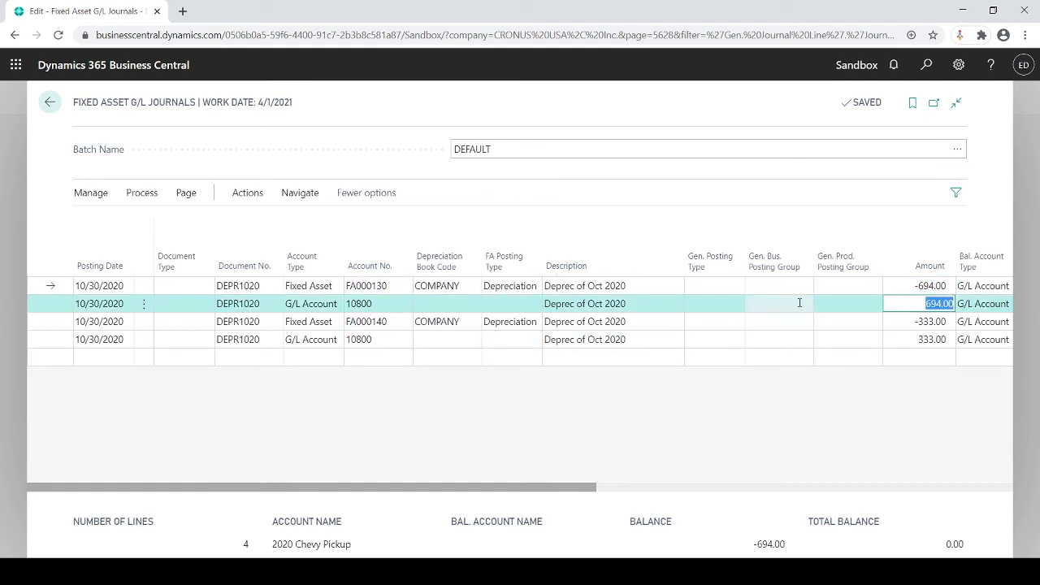
left_click(388, 304)
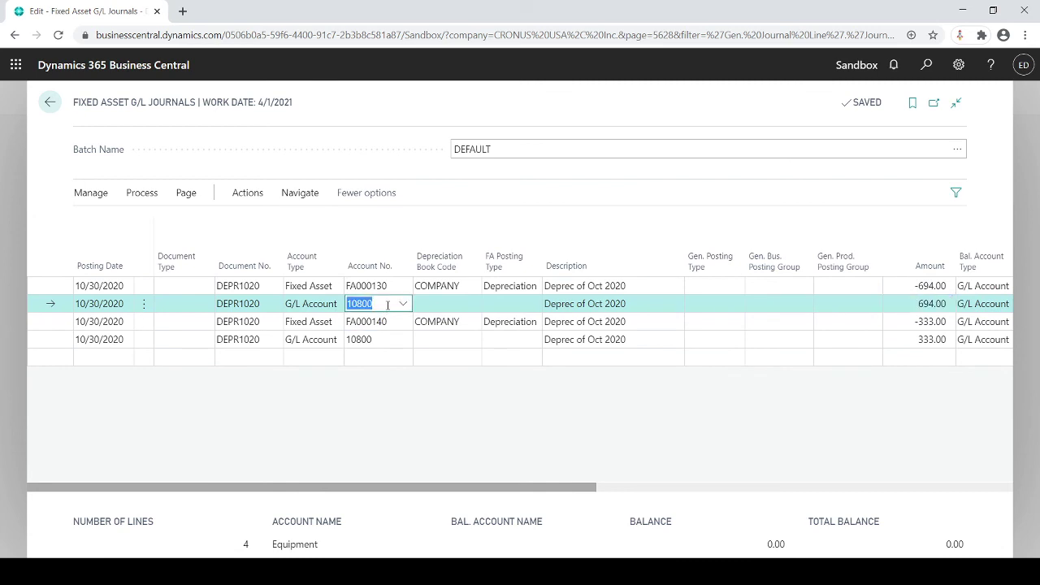
Post the -694.00 and -333.00 depreciation lines and acknowledge the success message.
left_click(90, 195)
left_click(134, 195)
left_click(96, 221)
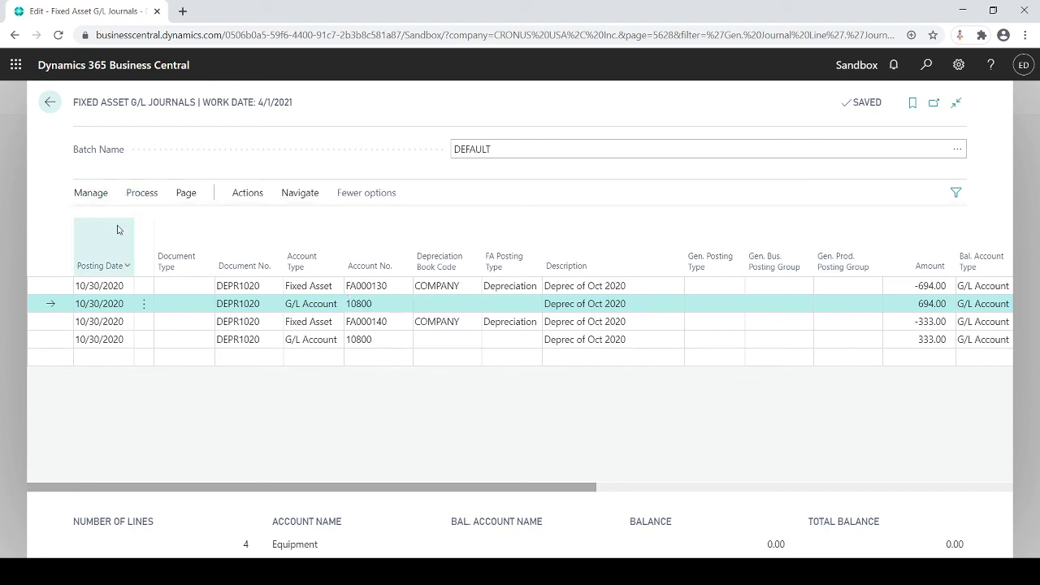
left_click(591, 346)
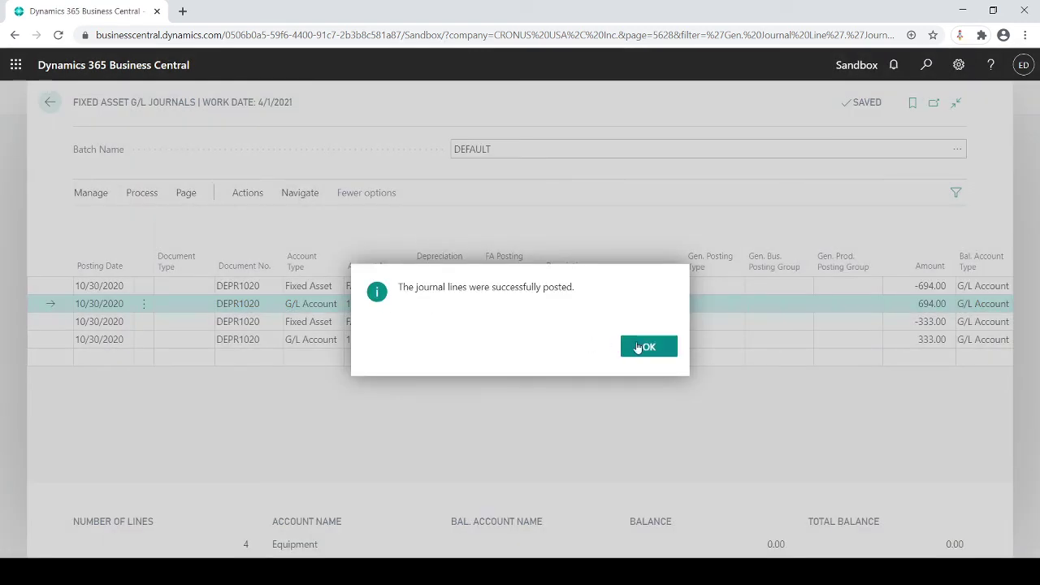
left_click(648, 346)
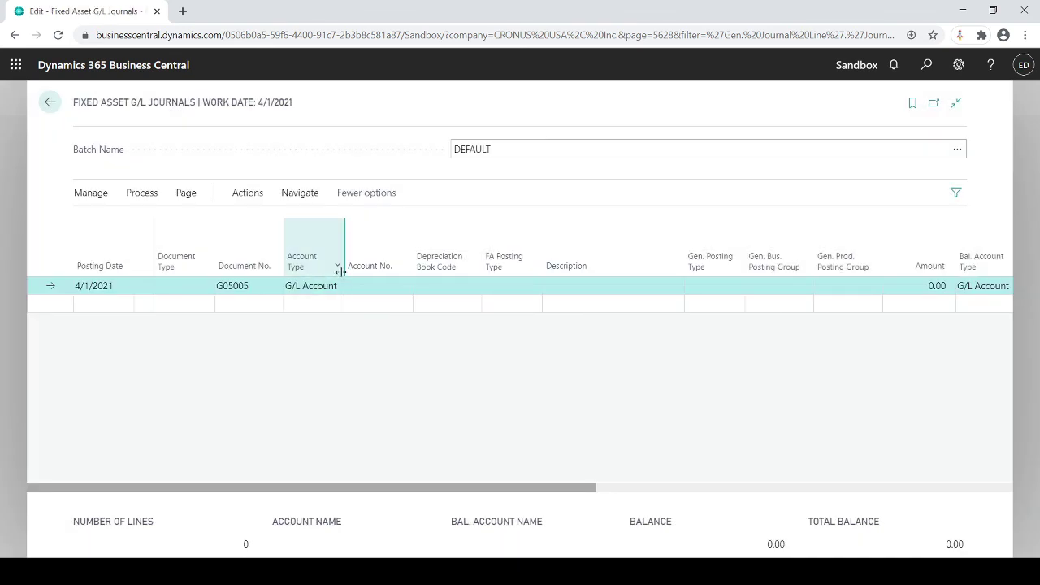
Open the FA000140 Company Car card and drill into its 44,667.00 book value.
key("Escape")
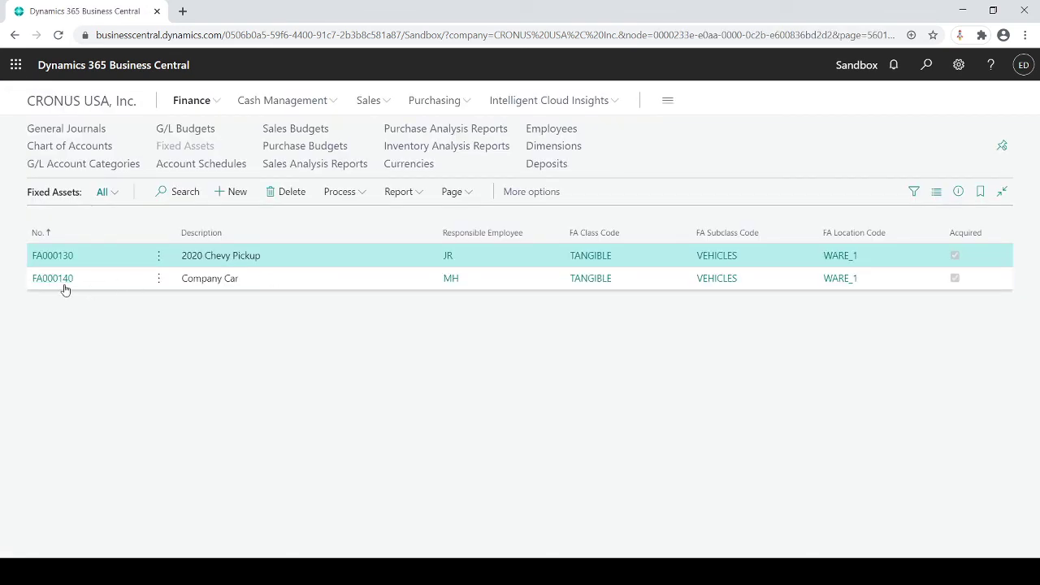
left_click(63, 281)
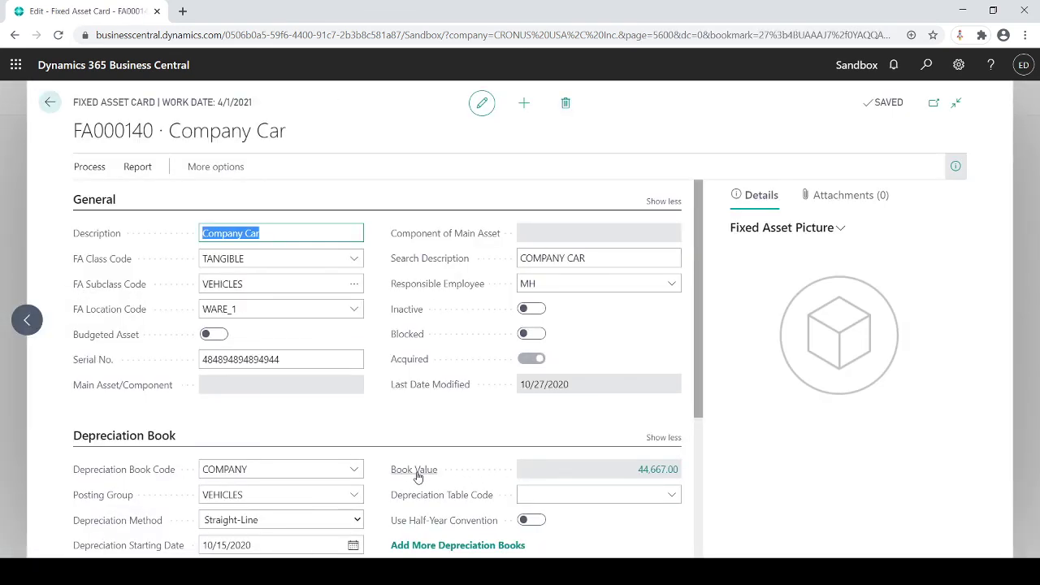
left_click(656, 471)
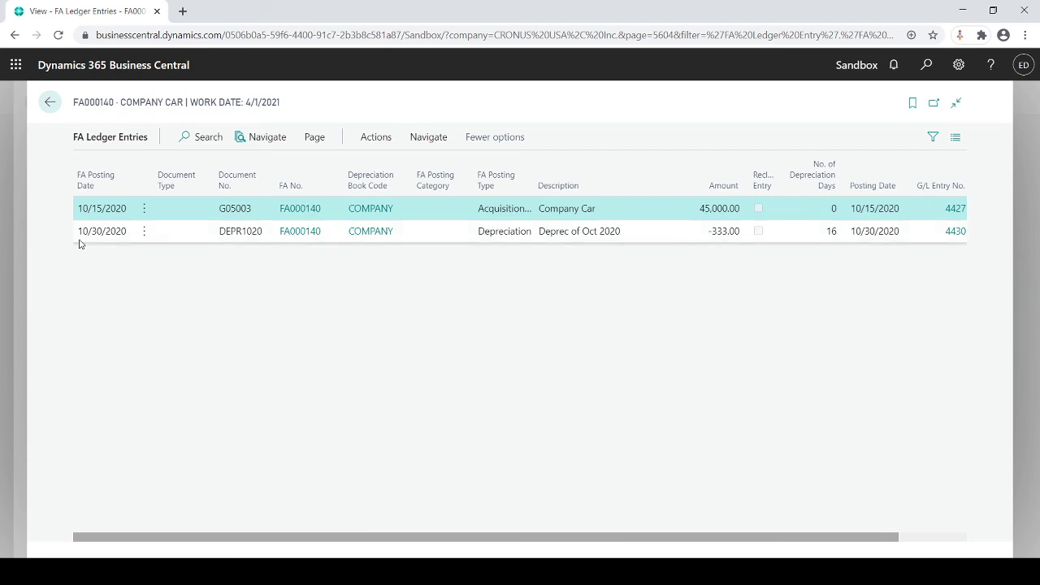
Close FA Ledger Entries to return to the FA000140 Company Car card.
mouse_move(406, 231)
key("Escape")
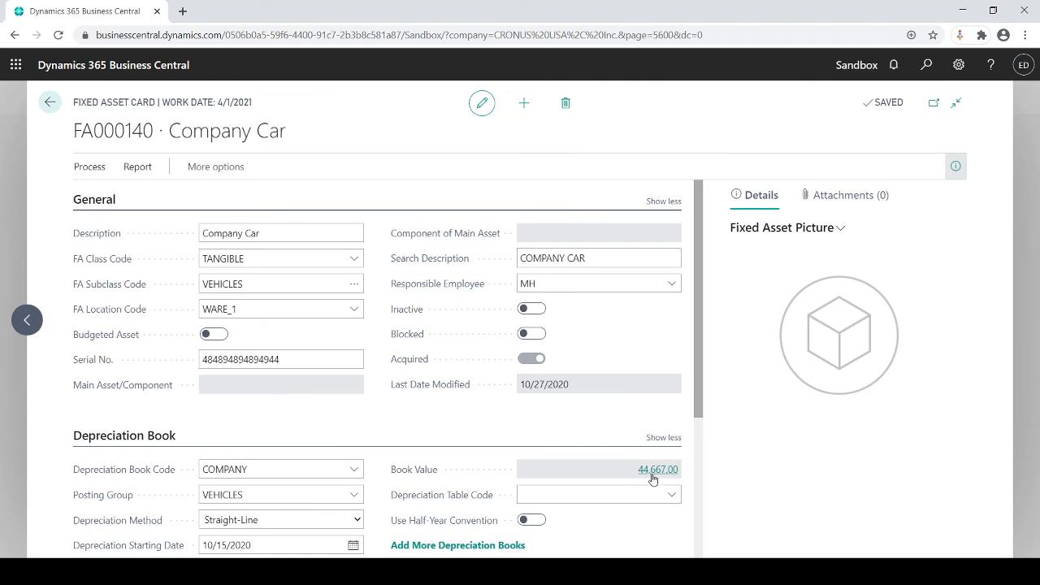